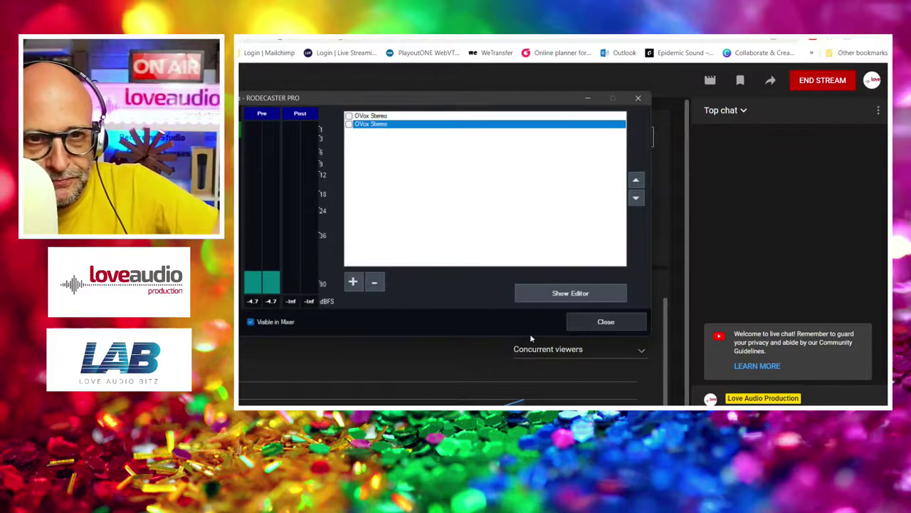
Step: View the plugin drivers available for the RODECASTER PRO input, including WaveShell1-VST3 12.7_x64, without adding a plugin
{"action": "left_click", "coordinate": [523, 399]}
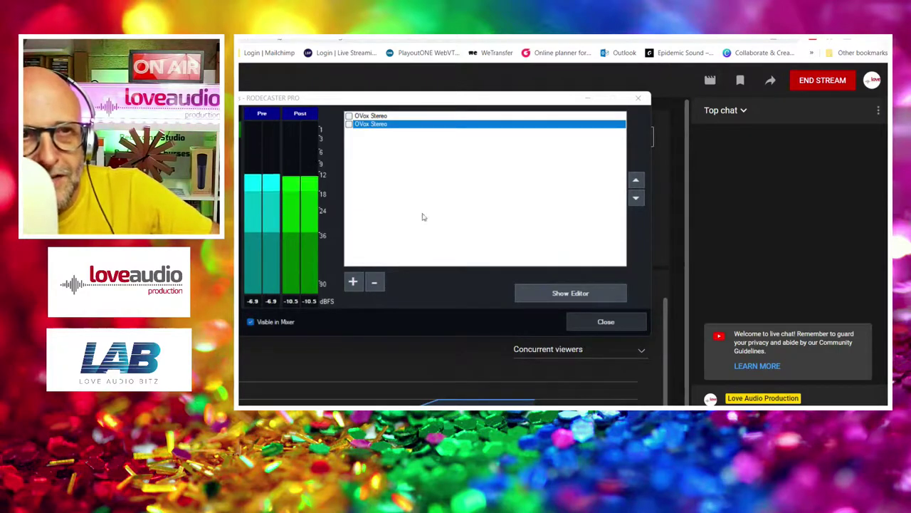
{"action": "left_click", "coordinate": [353, 282]}
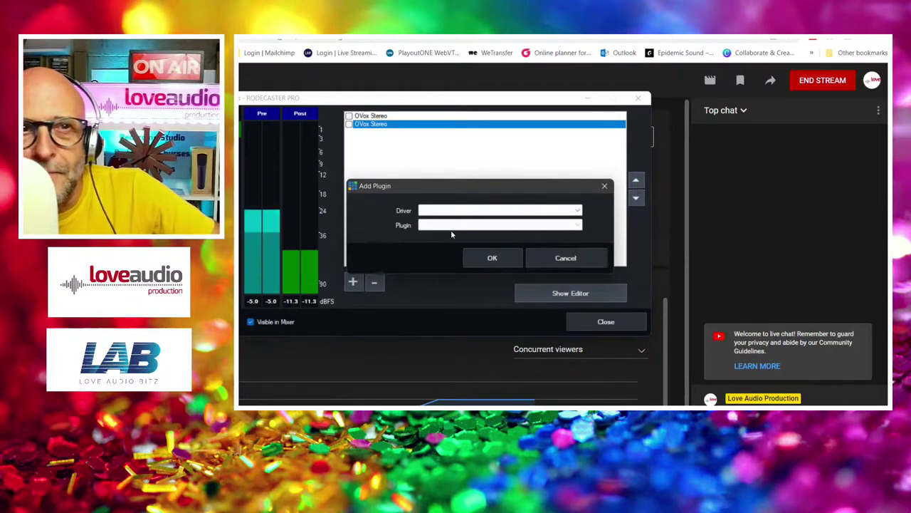
{"action": "left_click", "coordinate": [578, 211]}
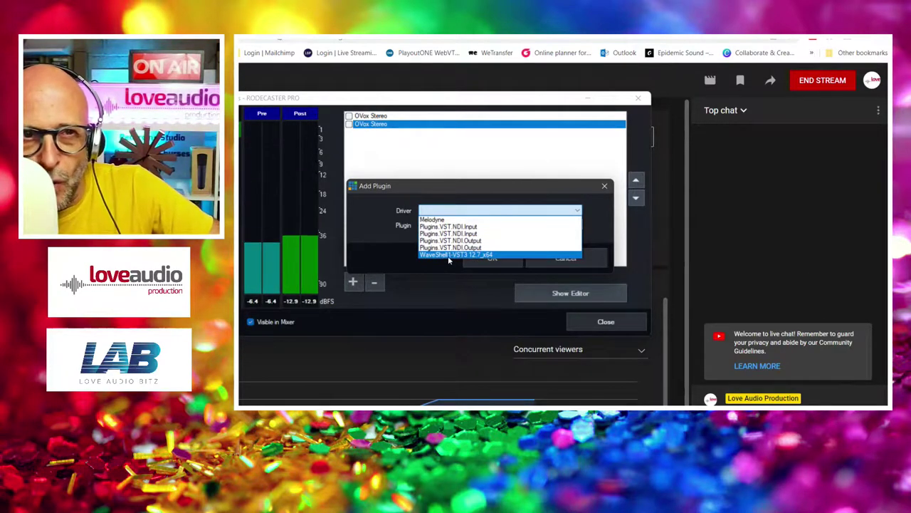
{"action": "left_click", "coordinate": [370, 225]}
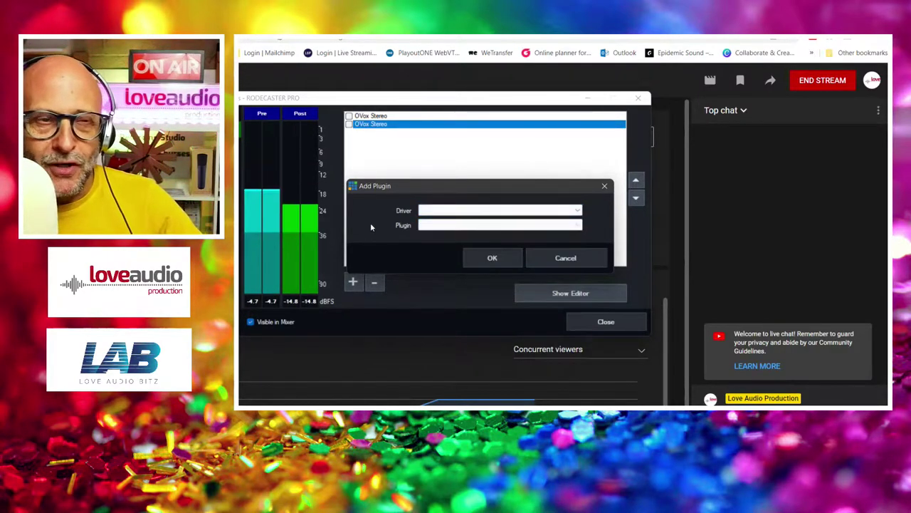
{"action": "left_click", "coordinate": [579, 210]}
{"action": "left_click", "coordinate": [596, 208]}
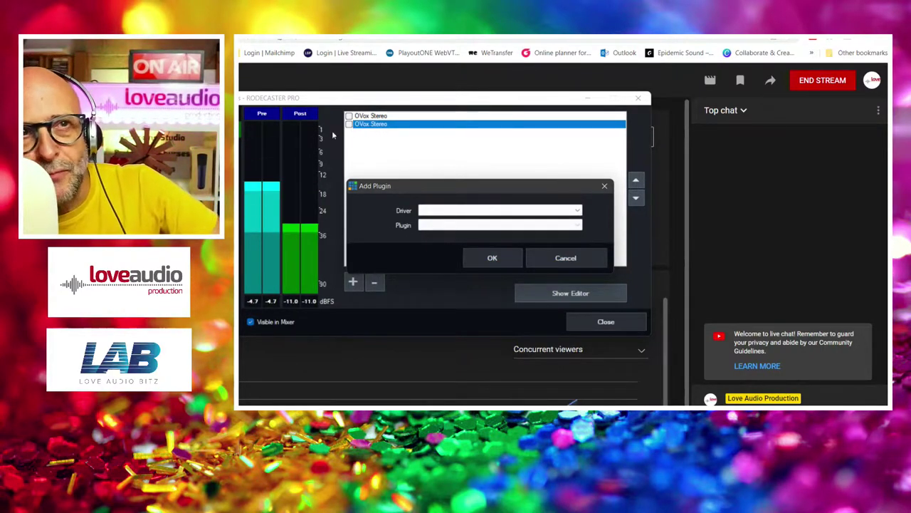
{"action": "left_click", "coordinate": [544, 260]}
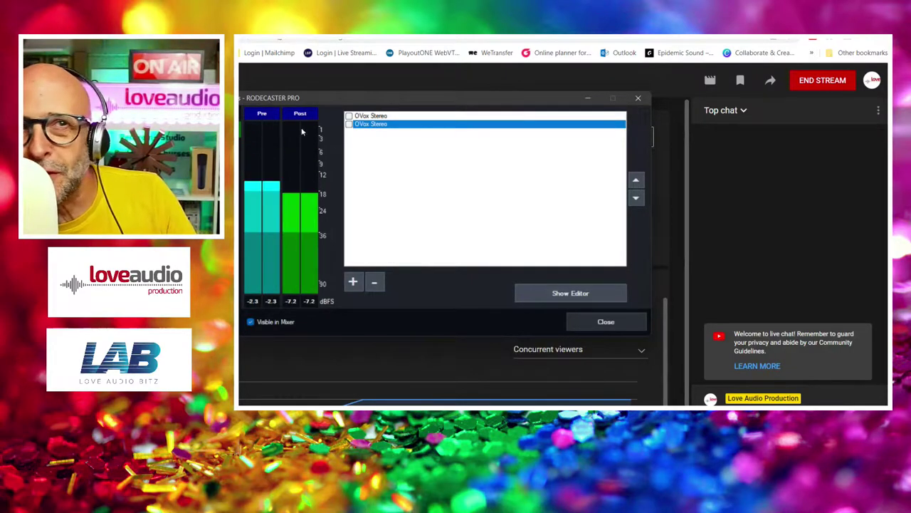
Step: Enable the first OVox Stereo plugin on the RODECASTER PRO input and minimize its audio settings
{"action": "left_click", "coordinate": [373, 117]}
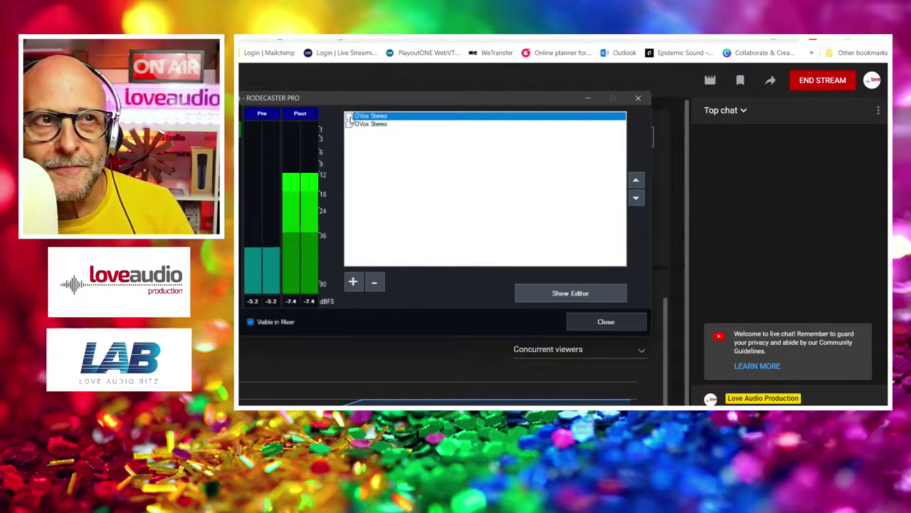
{"action": "left_click", "coordinate": [349, 116]}
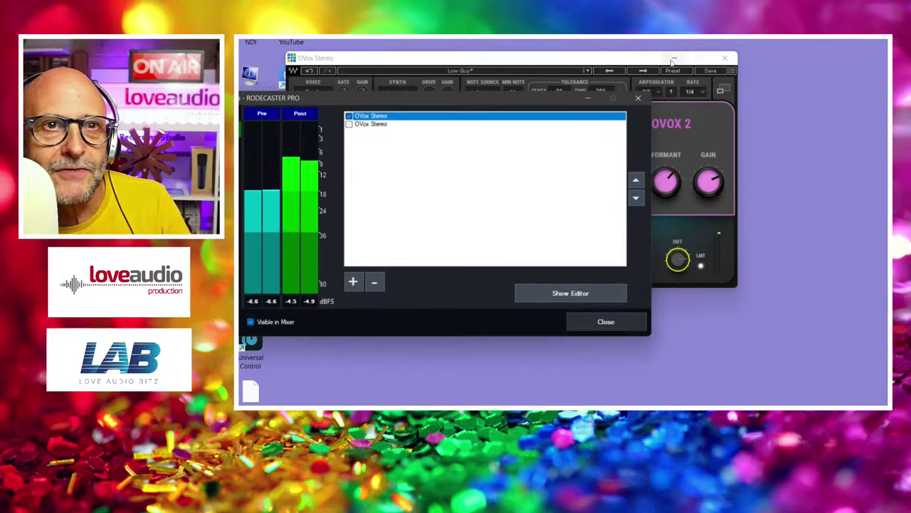
{"action": "left_click", "coordinate": [587, 98]}
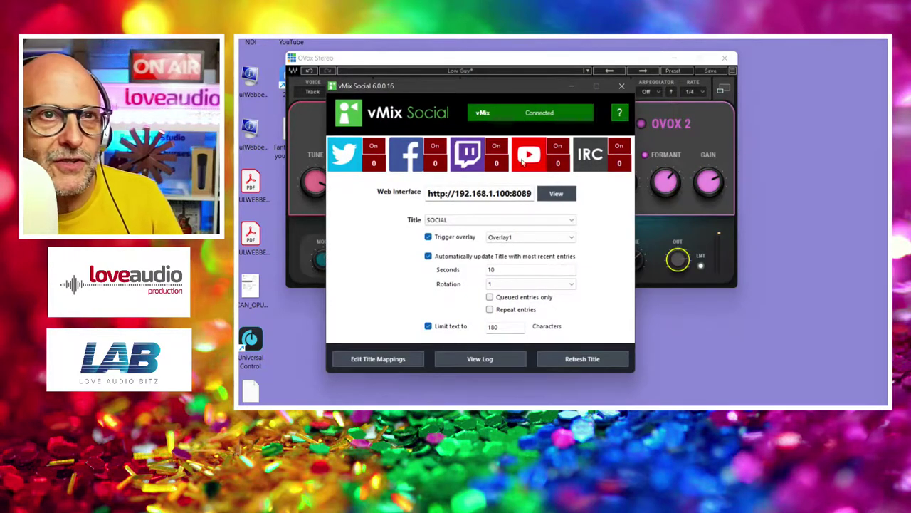
Step: Log vMix Social out of YouTube and back in with the Love Audio Production channel, allowing vMix access to the account
{"action": "left_click", "coordinate": [529, 157]}
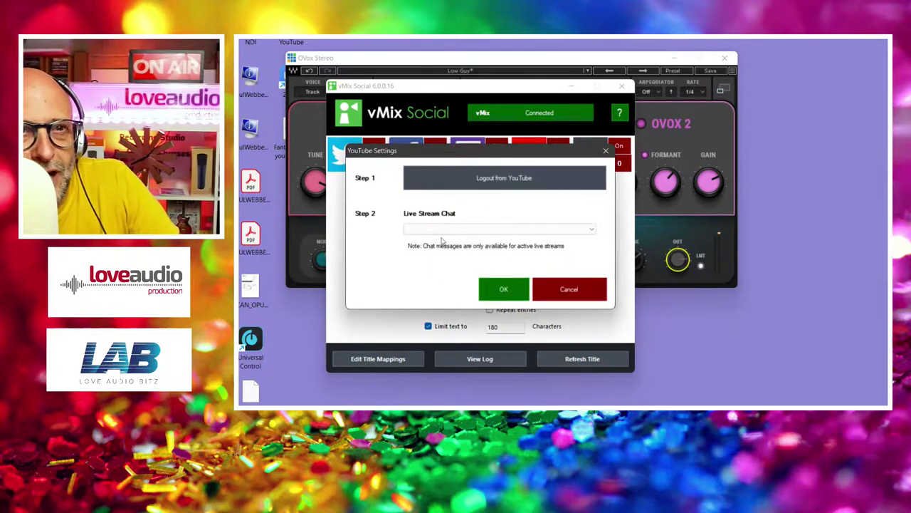
{"action": "left_click", "coordinate": [510, 181]}
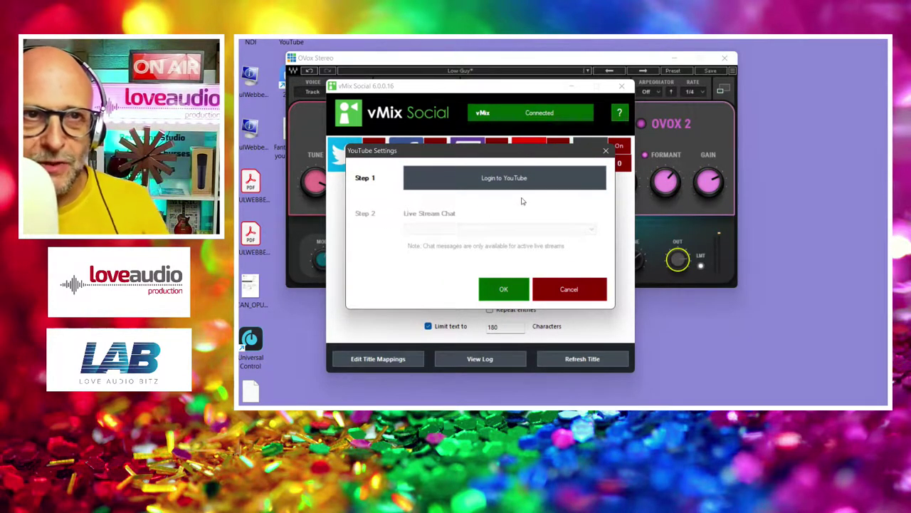
{"action": "left_click", "coordinate": [504, 179]}
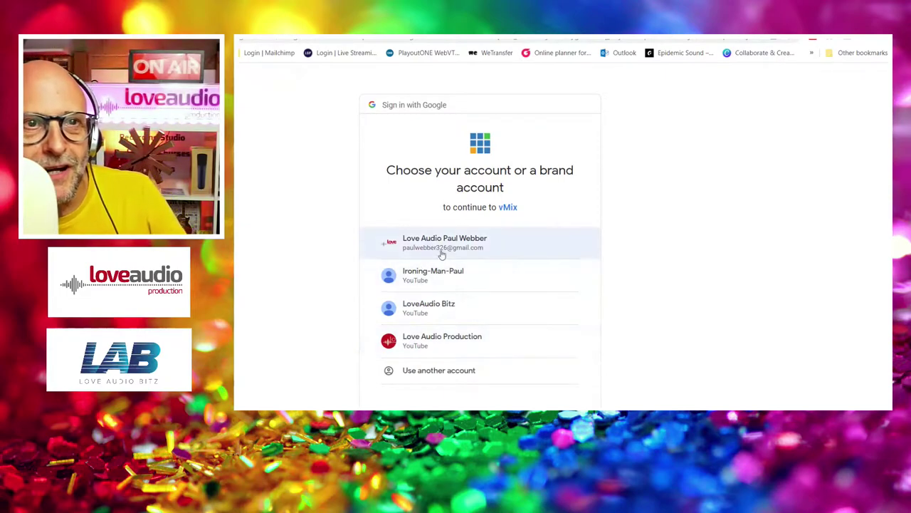
{"action": "left_click", "coordinate": [436, 339]}
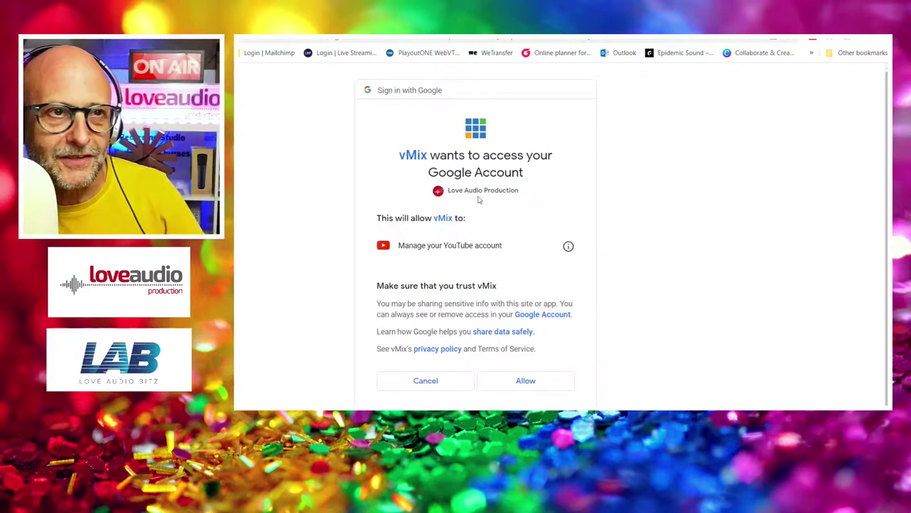
{"action": "left_click", "coordinate": [544, 380]}
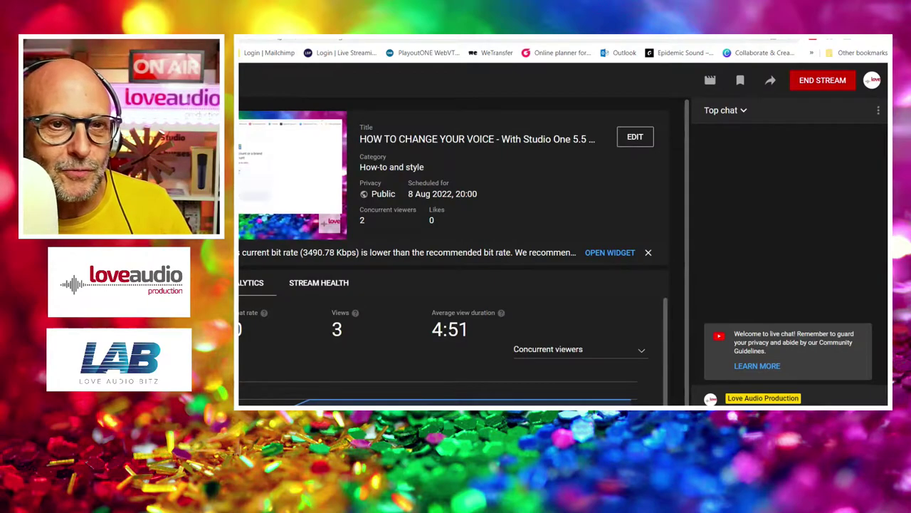
Step: Return to the vMix Social YouTube settings, accept the "HOW TO CHANGE YOUR VOICE" live stream chat and minimize vMix Social
{"action": "mouse_move", "coordinate": [714, 398]}
{"action": "mouse_move", "coordinate": [659, 388]}
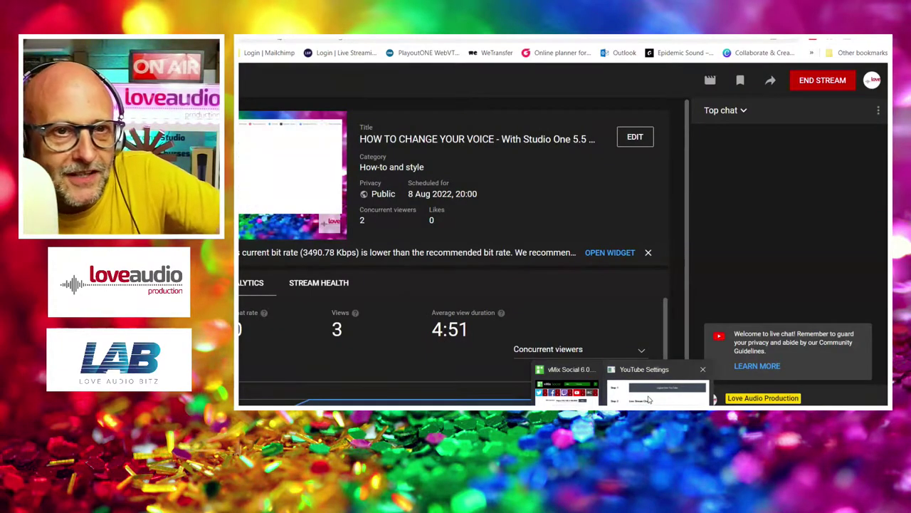
{"action": "left_click", "coordinate": [649, 400]}
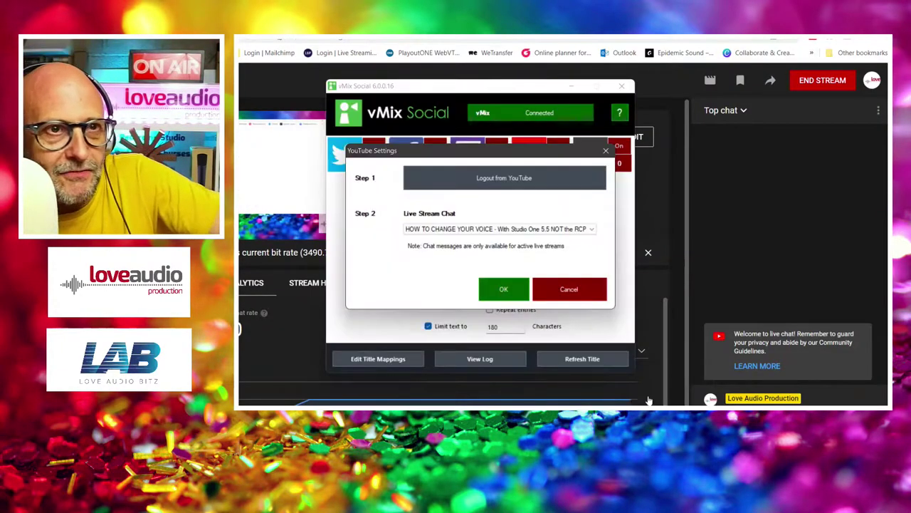
{"action": "left_click", "coordinate": [502, 292]}
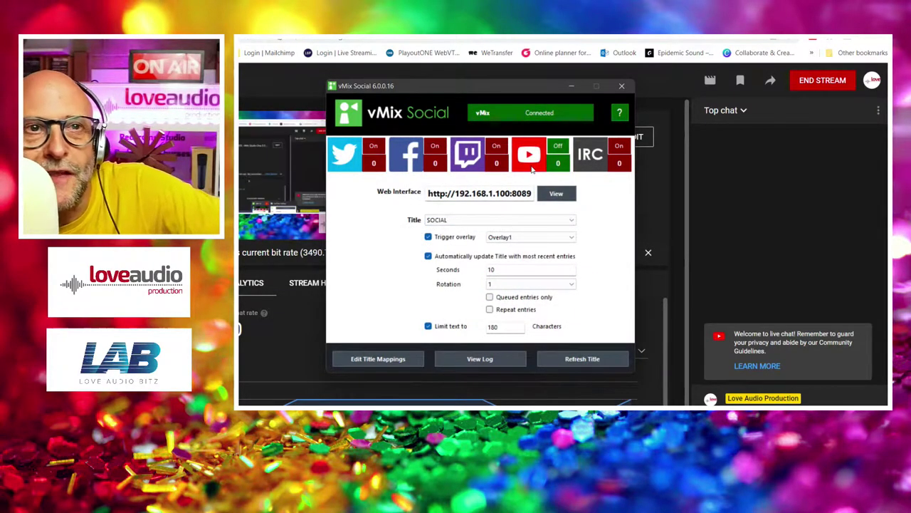
{"action": "left_click", "coordinate": [571, 87]}
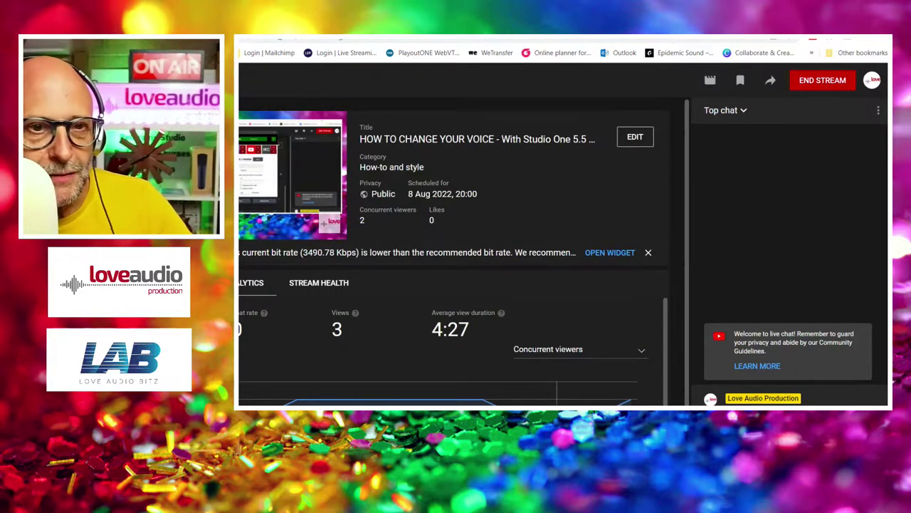
Step: Bring up the OVox Stereo editor with the Random E-Giant preset and move its window clear of the stream chat
{"action": "mouse_move", "coordinate": [576, 405]}
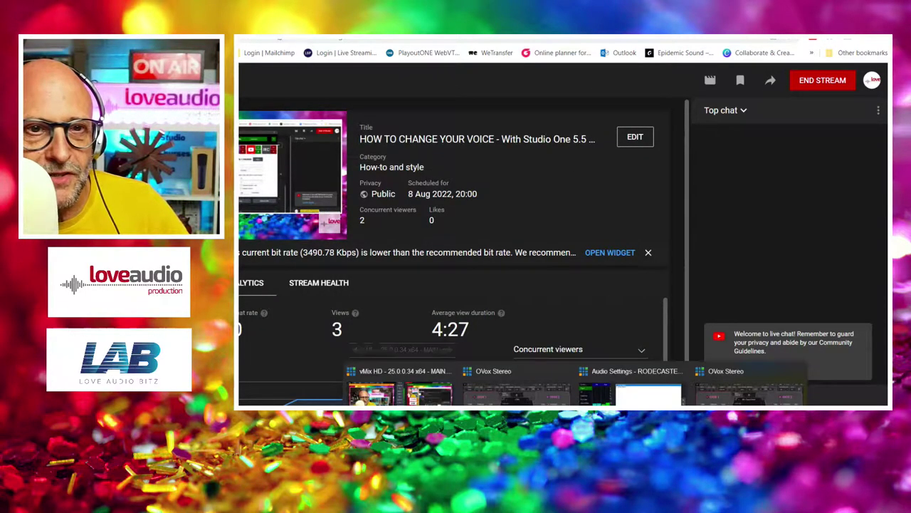
{"action": "left_click", "coordinate": [516, 392]}
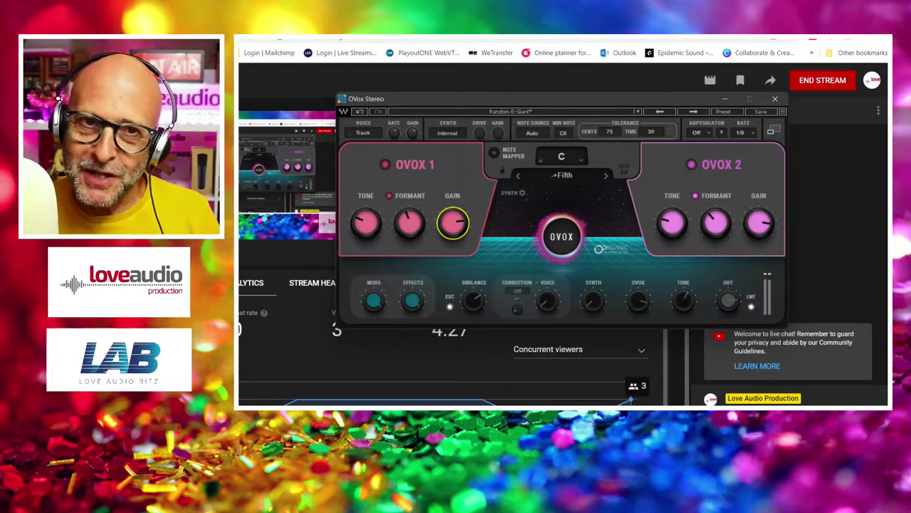
{"action": "left_click_drag", "start_coordinate": [536, 102], "coordinate": [455, 88]}
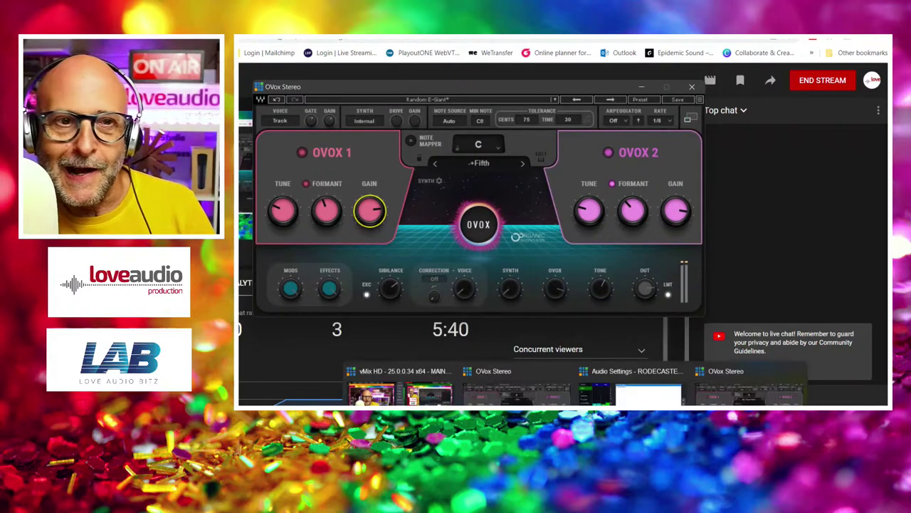
Step: In the RODECASTER PRO audio settings, disable the first OVox Stereo plugin, then enable the second one briefly and disable it again
{"action": "left_click", "coordinate": [630, 393]}
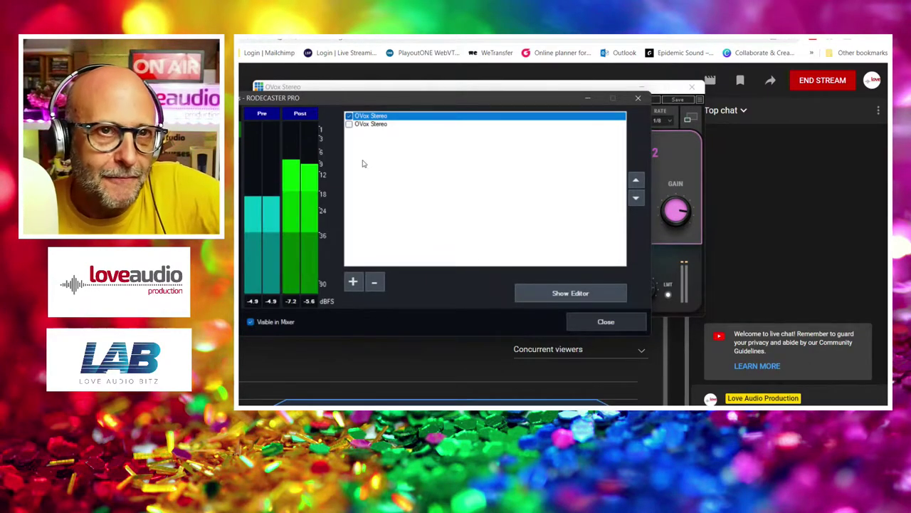
{"action": "key", "text": "space"}
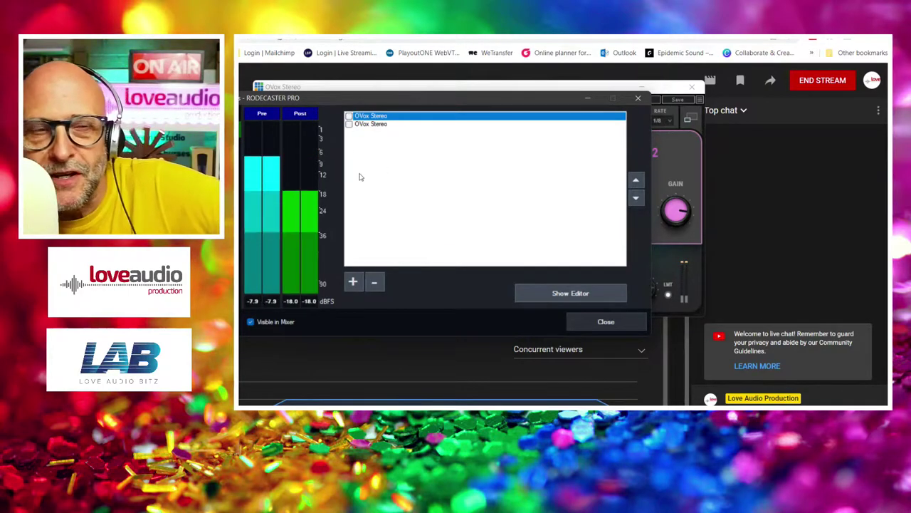
{"action": "left_click", "coordinate": [349, 126]}
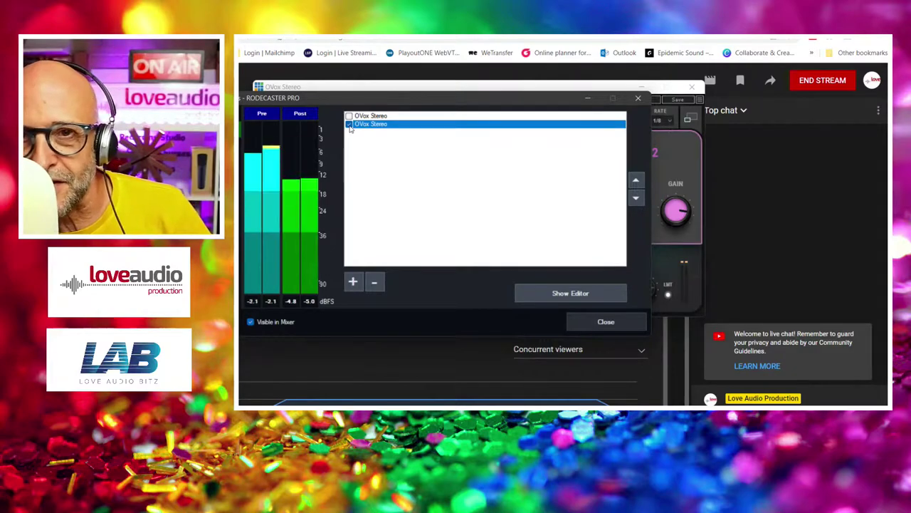
{"action": "left_click", "coordinate": [349, 125]}
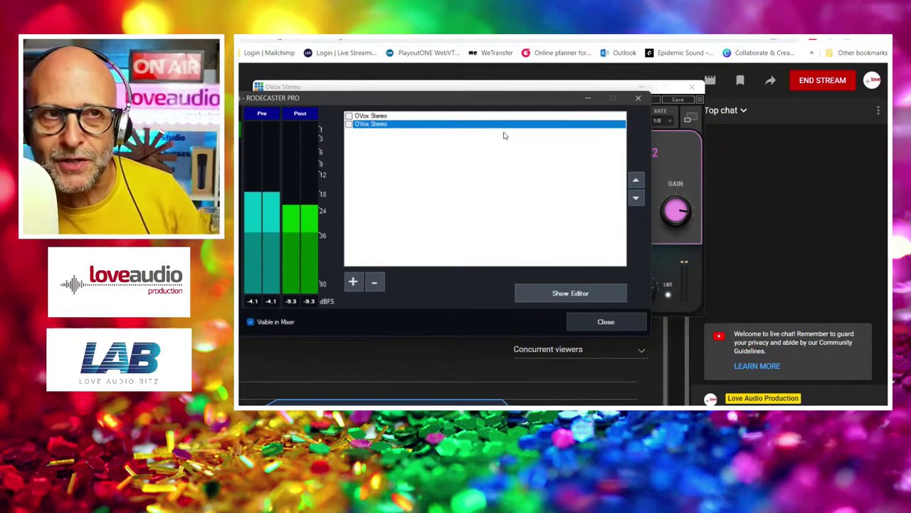
Step: Show both OVox Stereo editors, first the Random E-Giant preset and then the Low Guy preset
{"action": "mouse_move", "coordinate": [575, 403]}
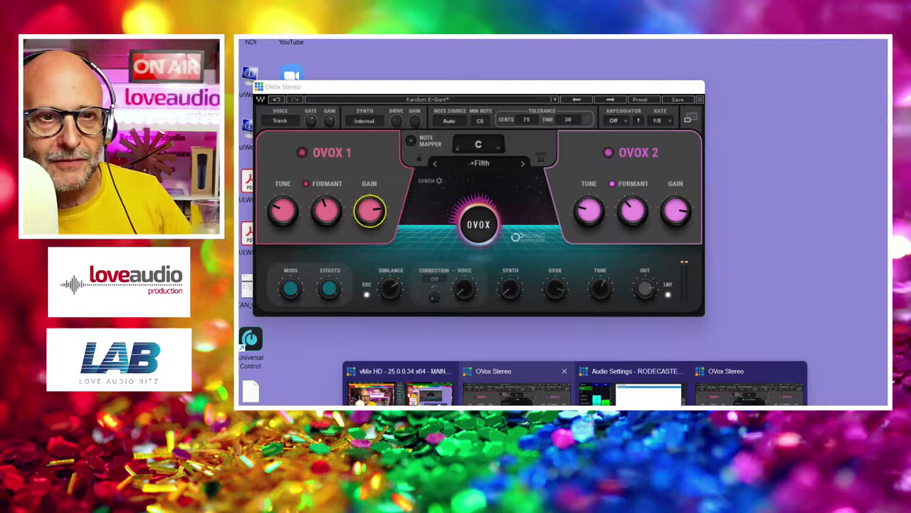
{"action": "left_click", "coordinate": [516, 390]}
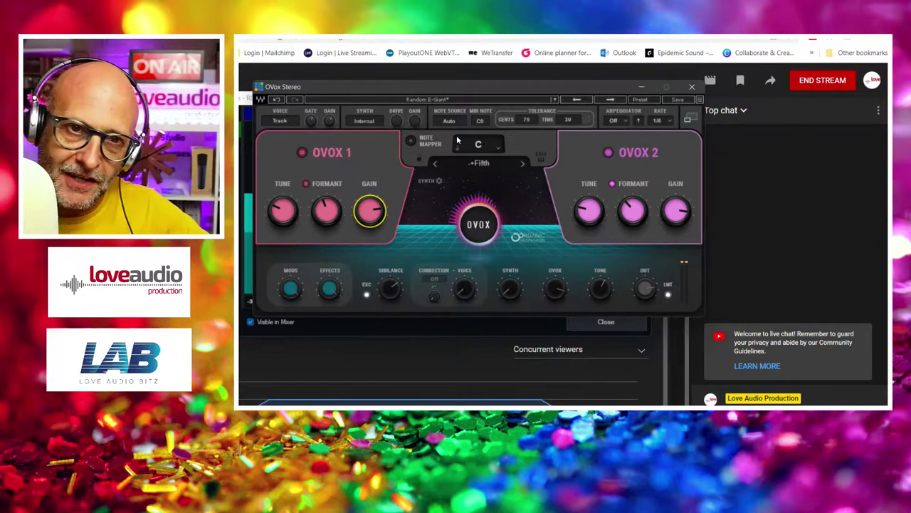
{"action": "mouse_move", "coordinate": [576, 405]}
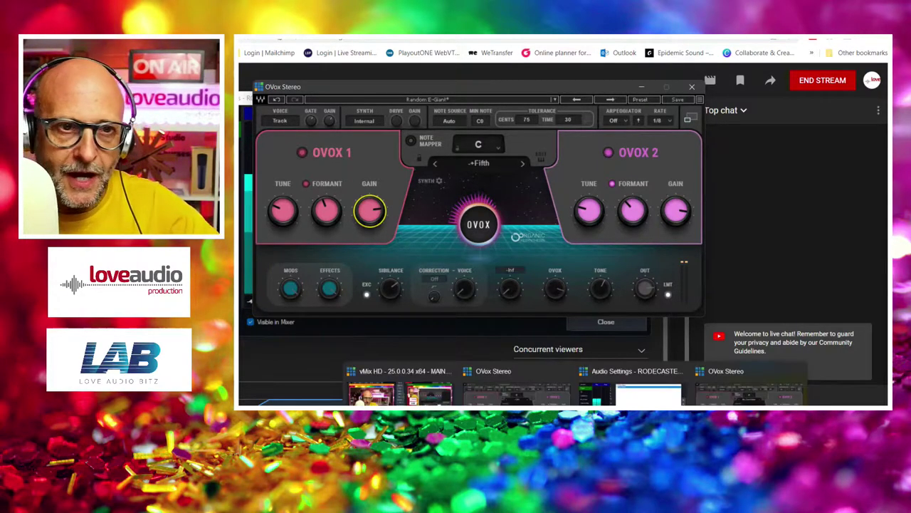
{"action": "left_click", "coordinate": [749, 384]}
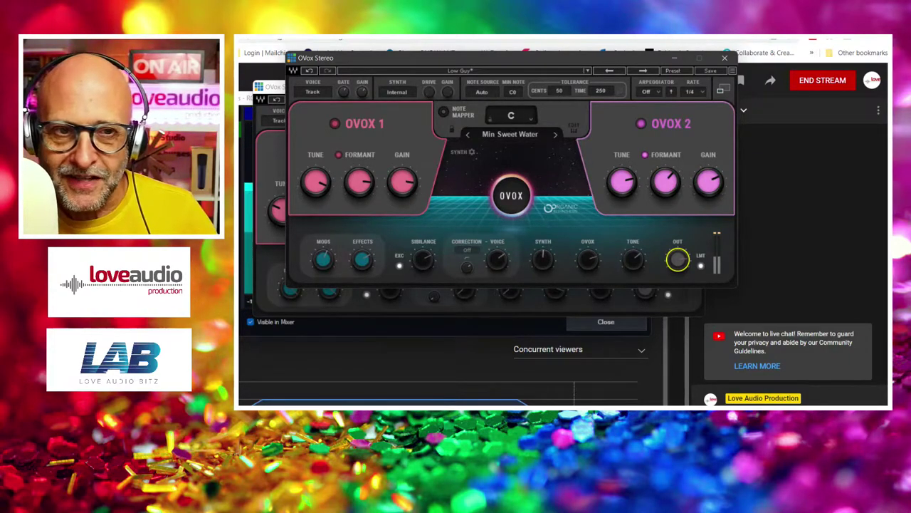
Step: Return to the RODECASTER PRO audio settings and alternate between the two OVox Stereo plugins, leaving only the first enabled
{"action": "mouse_move", "coordinate": [399, 388]}
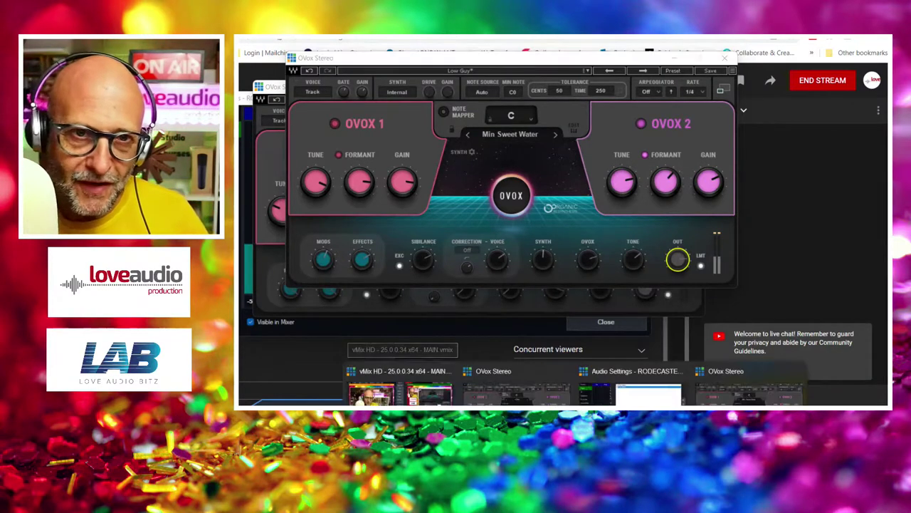
{"action": "left_click", "coordinate": [618, 392]}
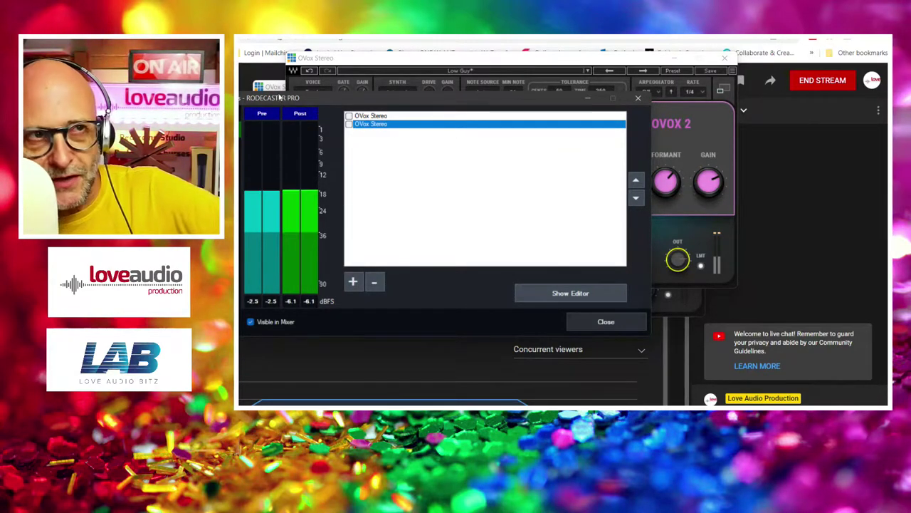
{"action": "left_click", "coordinate": [351, 116]}
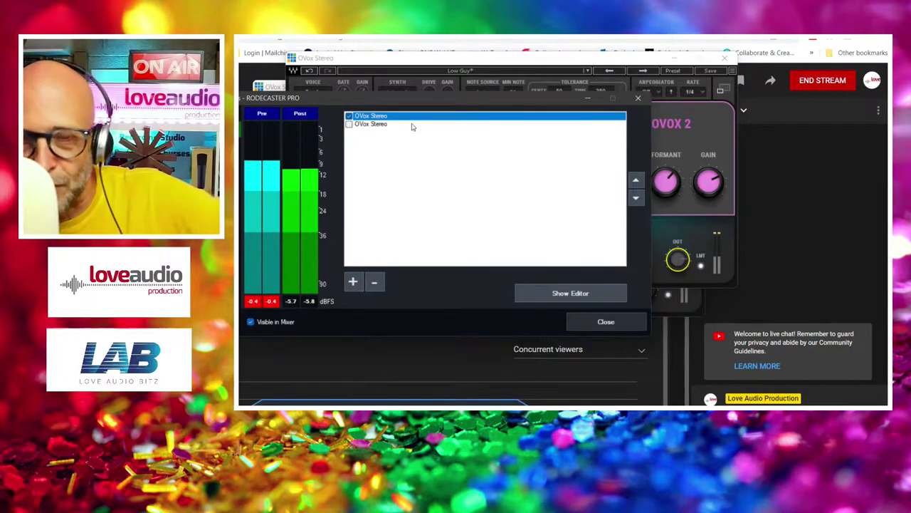
{"action": "left_click", "coordinate": [348, 124]}
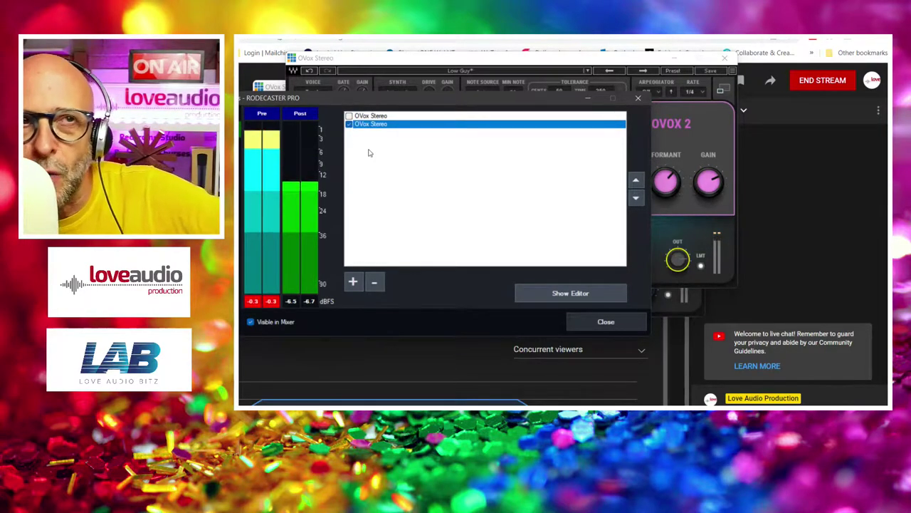
{"action": "left_click", "coordinate": [349, 116]}
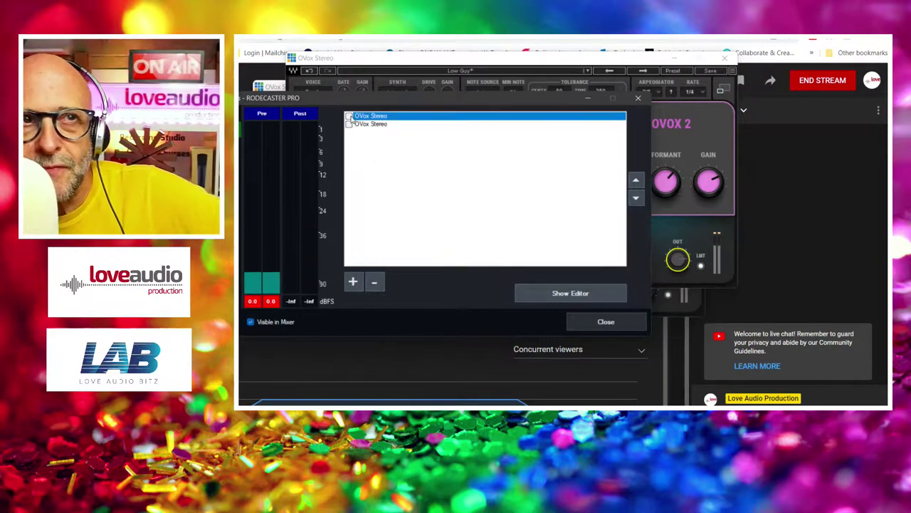
{"action": "left_click", "coordinate": [348, 117]}
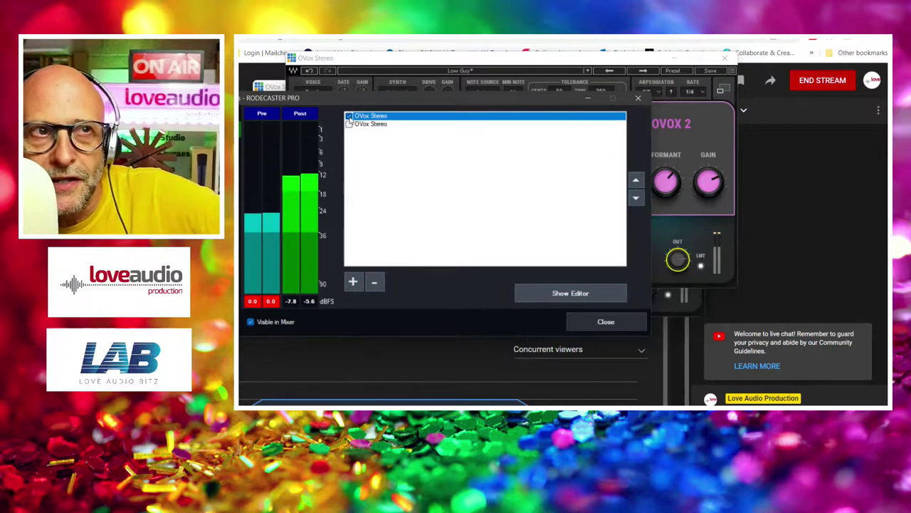
Step: Switch the RODECASTER PRO input from the first OVox Stereo plugin to the second, and back to the first
{"action": "left_click", "coordinate": [349, 116]}
{"action": "left_click", "coordinate": [349, 125]}
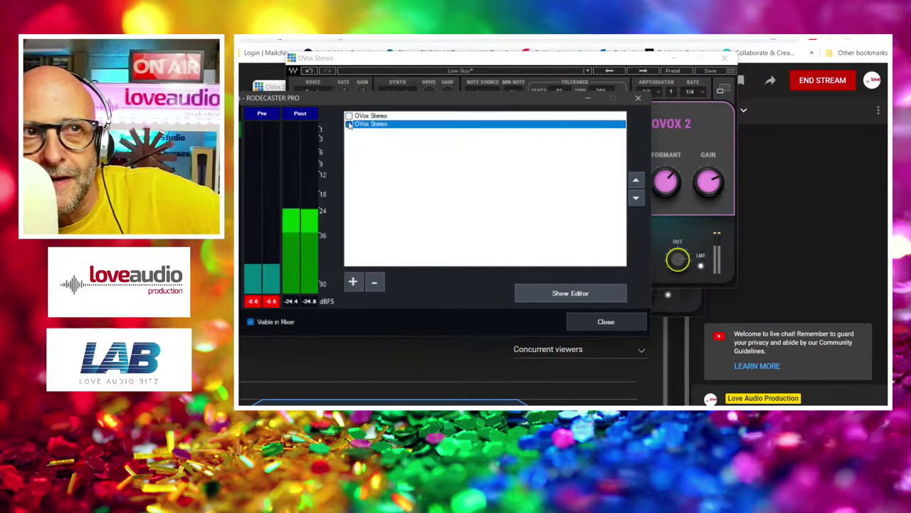
{"action": "left_click", "coordinate": [349, 125]}
{"action": "left_click", "coordinate": [349, 116]}
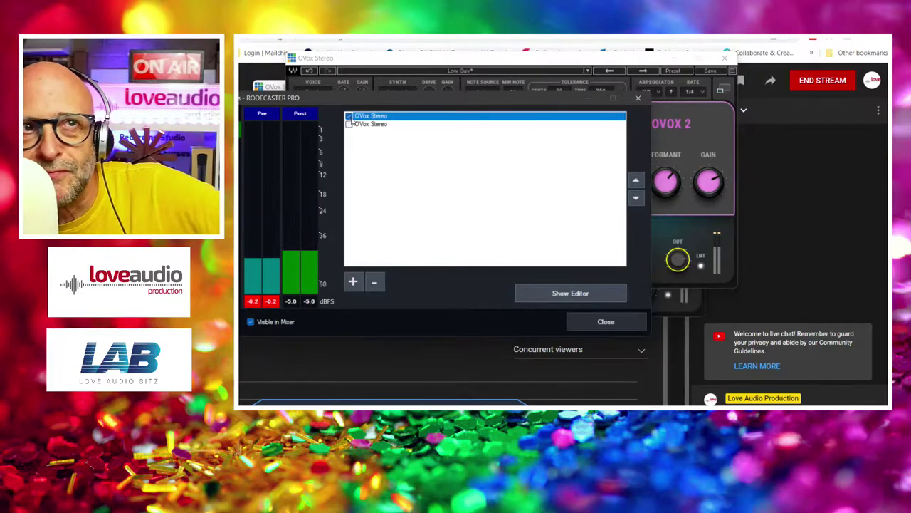
Step: Enable the second OVox Stereo plugin alongside the first, then disable it again
{"action": "left_click", "coordinate": [348, 125]}
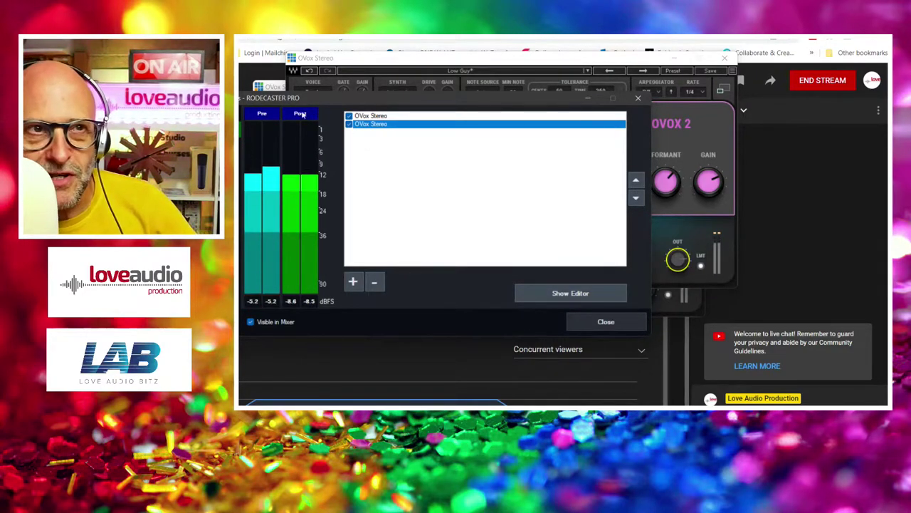
{"action": "left_click", "coordinate": [349, 125]}
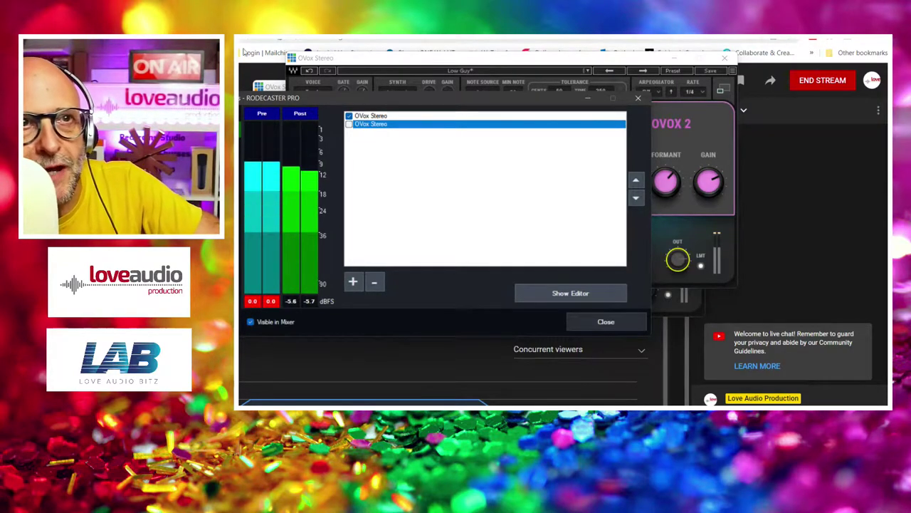
{"action": "left_click", "coordinate": [353, 117]}
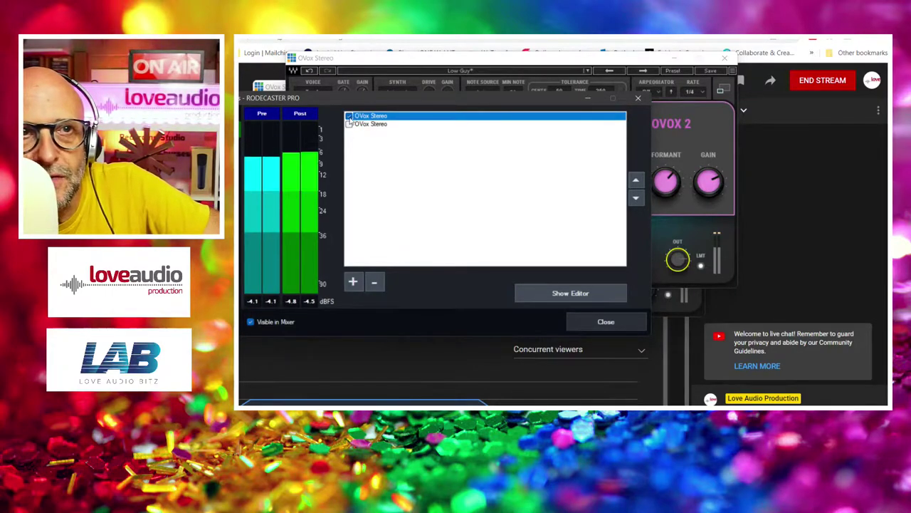
Step: Close the RODECASTER PRO audio settings and the OVox Stereo editors
{"action": "left_click", "coordinate": [605, 322]}
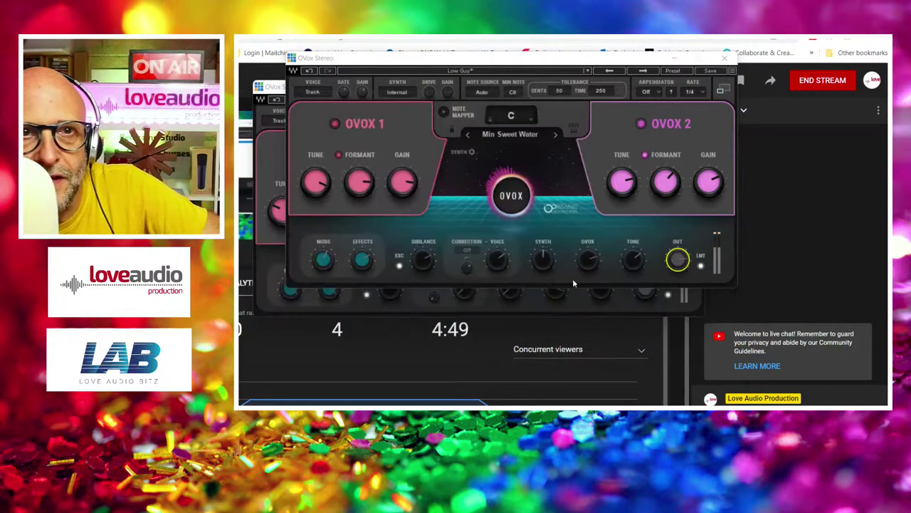
{"action": "left_click", "coordinate": [725, 59]}
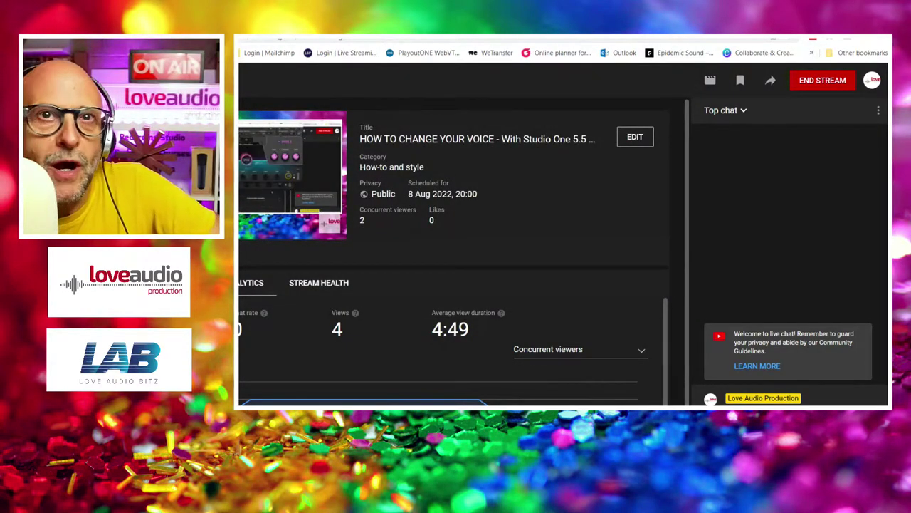
{"action": "key", "text": "ctrl+shift+a"}
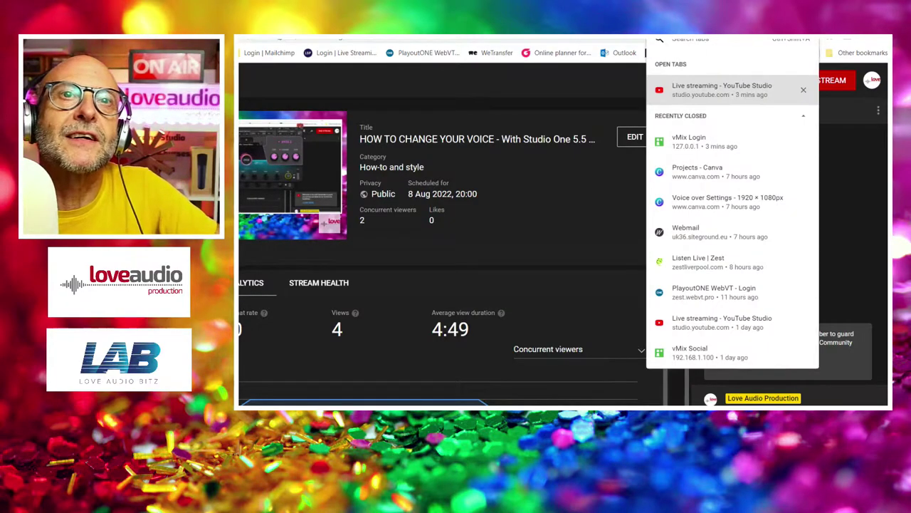
{"action": "key", "text": "Escape"}
{"action": "left_click", "coordinate": [767, 87]}
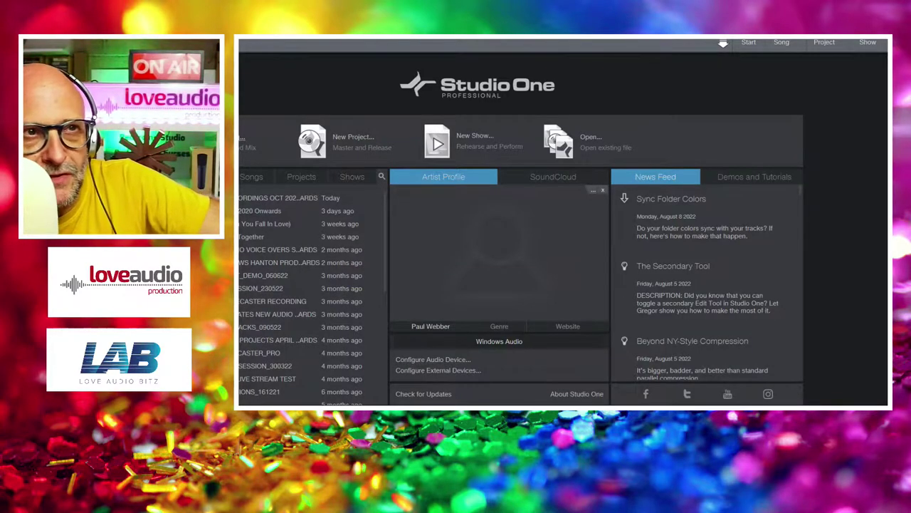
Step: In Studio One, create a new empty song titled VOICE_CHANGER_080822
{"action": "left_click", "coordinate": [248, 141]}
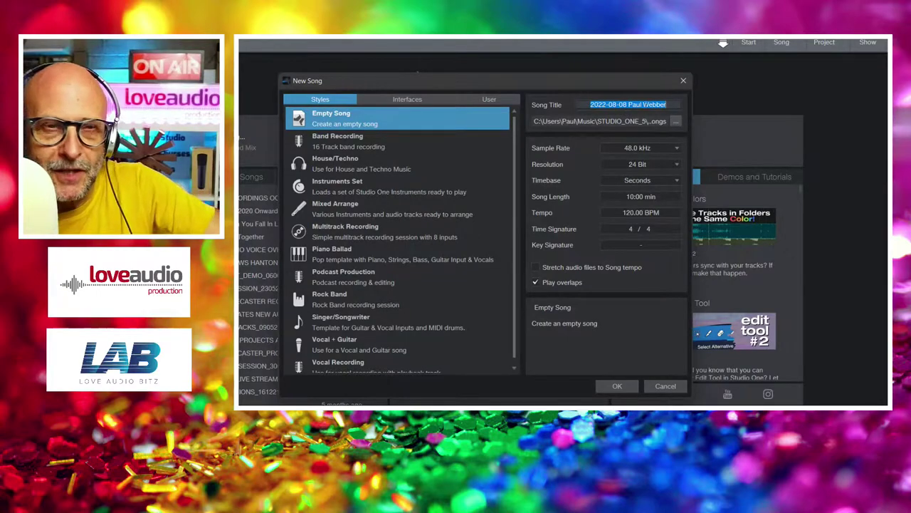
{"action": "key", "text": "BackSpace"}
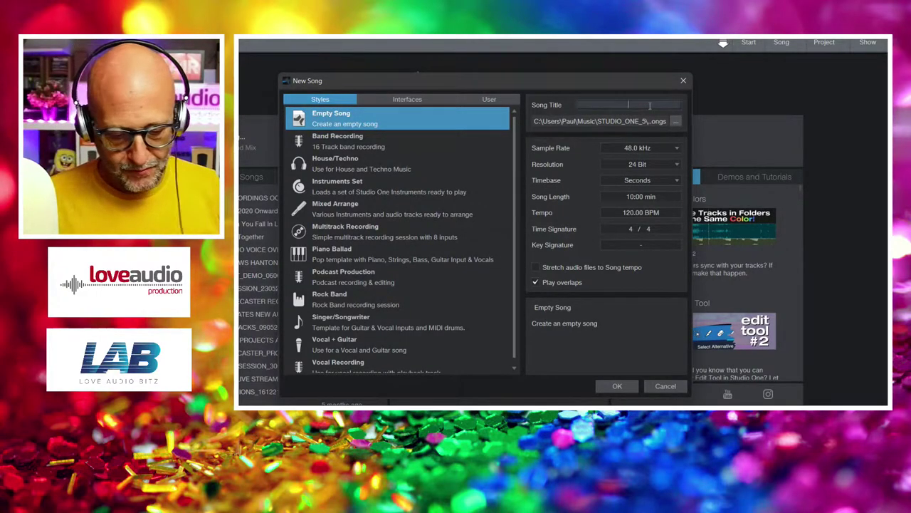
{"action": "type", "text": "VOICE"}
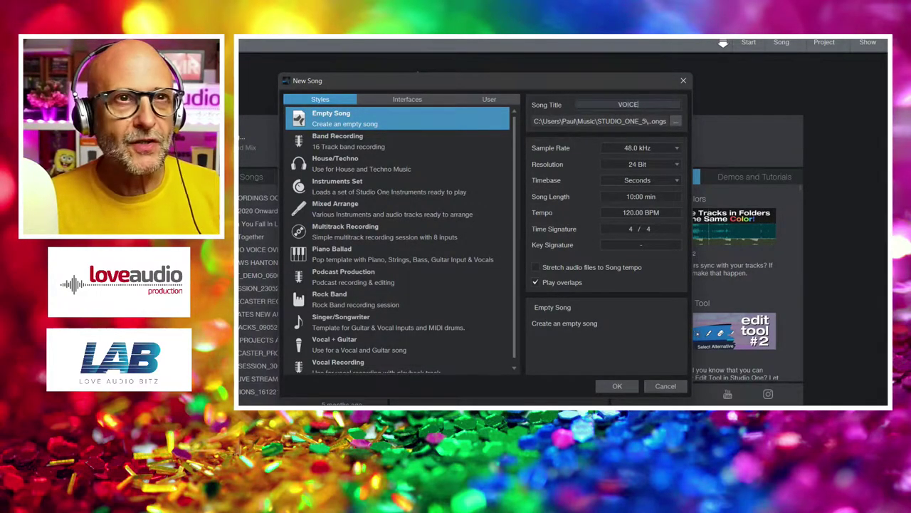
{"action": "type", "text": "_CHANGER_"}
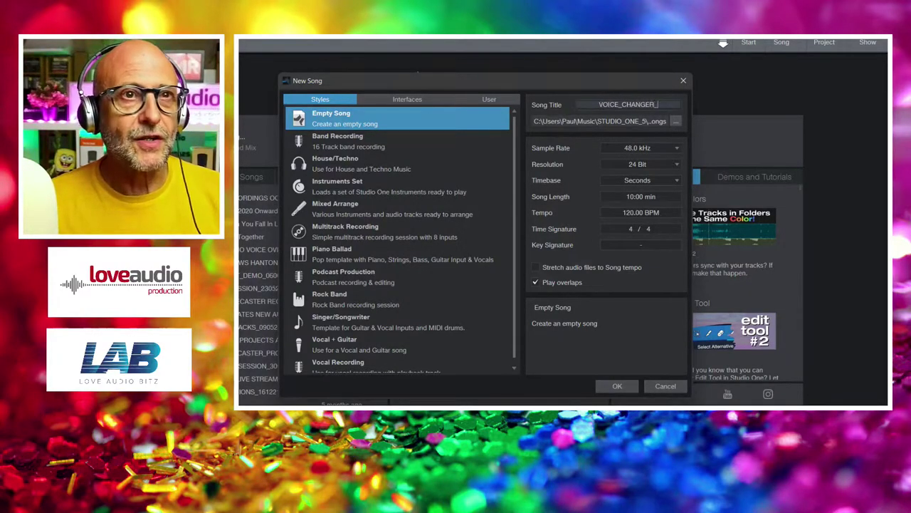
{"action": "type", "text": "080822"}
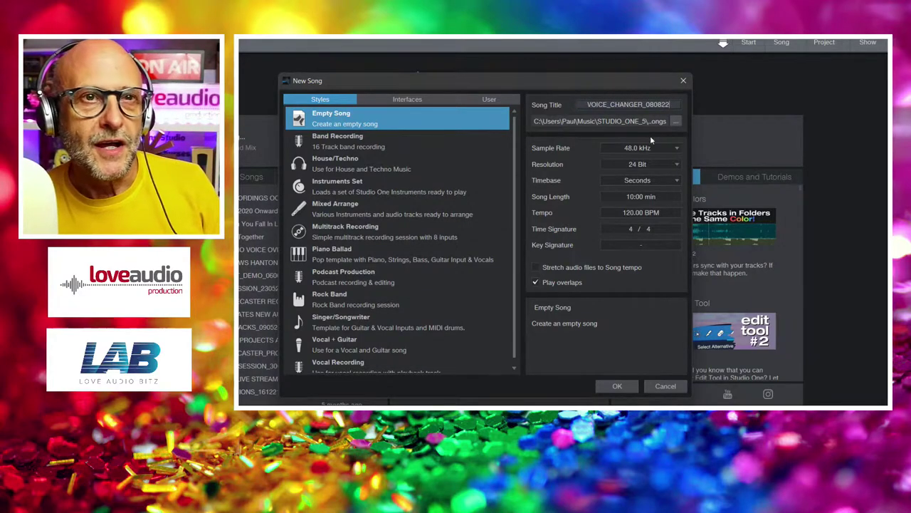
{"action": "left_click", "coordinate": [619, 386]}
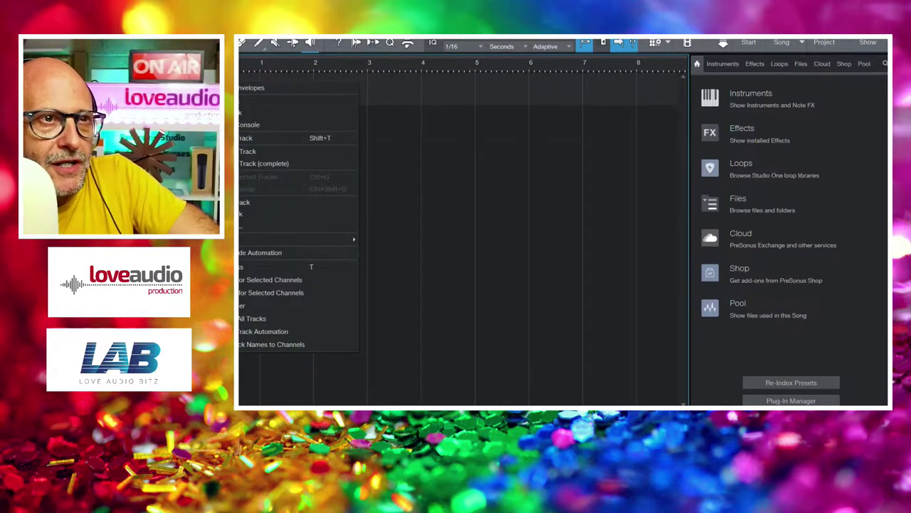
{"action": "key", "text": "Escape"}
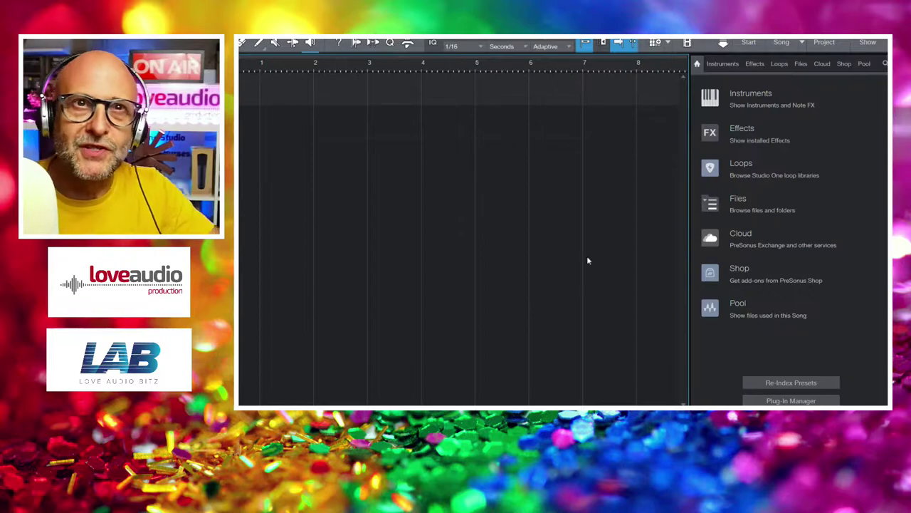
Step: Show the available instruments, collapse the PreSonus group, and check the Favorites folder
{"action": "left_click", "coordinate": [725, 64]}
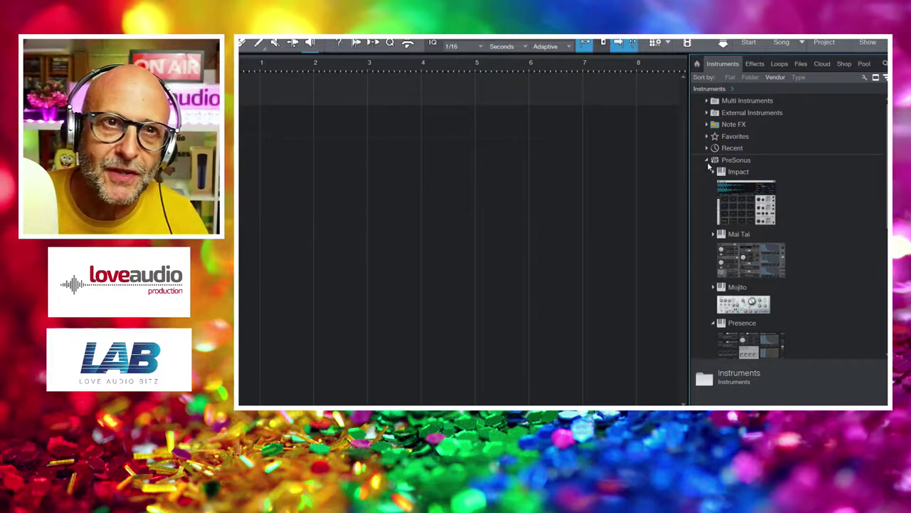
{"action": "left_click", "coordinate": [707, 161]}
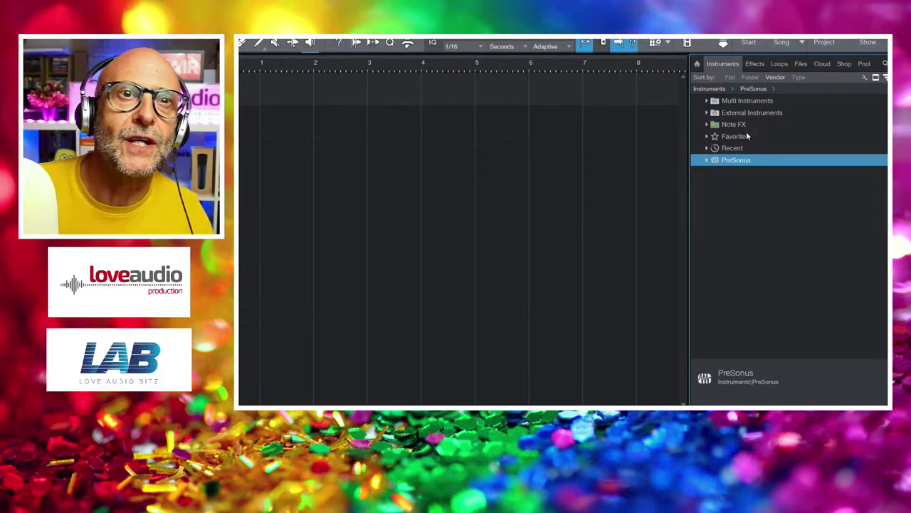
{"action": "left_click", "coordinate": [715, 136]}
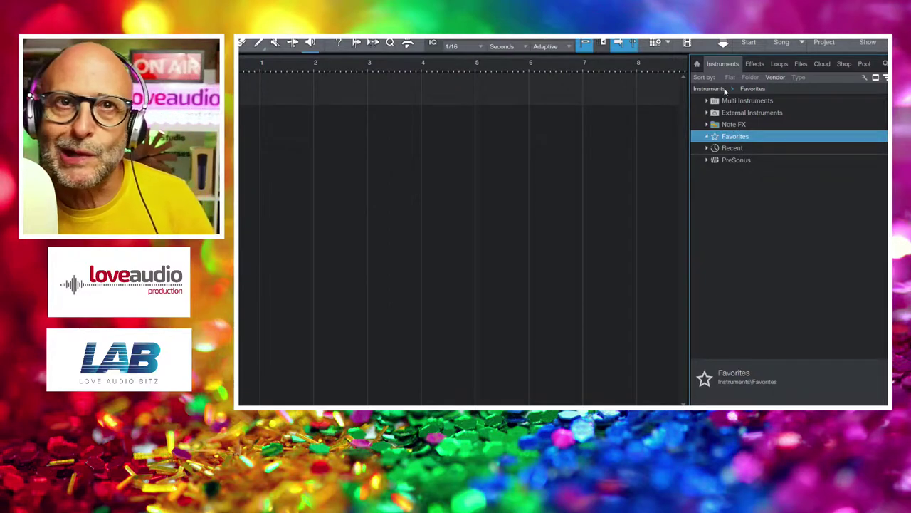
{"action": "left_click", "coordinate": [713, 91]}
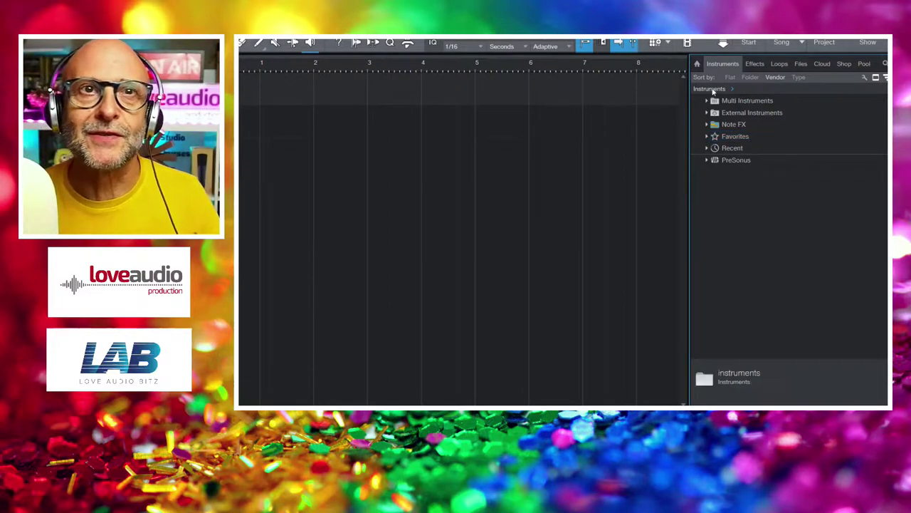
Step: View the instruments in a flat list, then sort them by folder and look inside the Synth and Sampler folders
{"action": "left_click", "coordinate": [730, 77]}
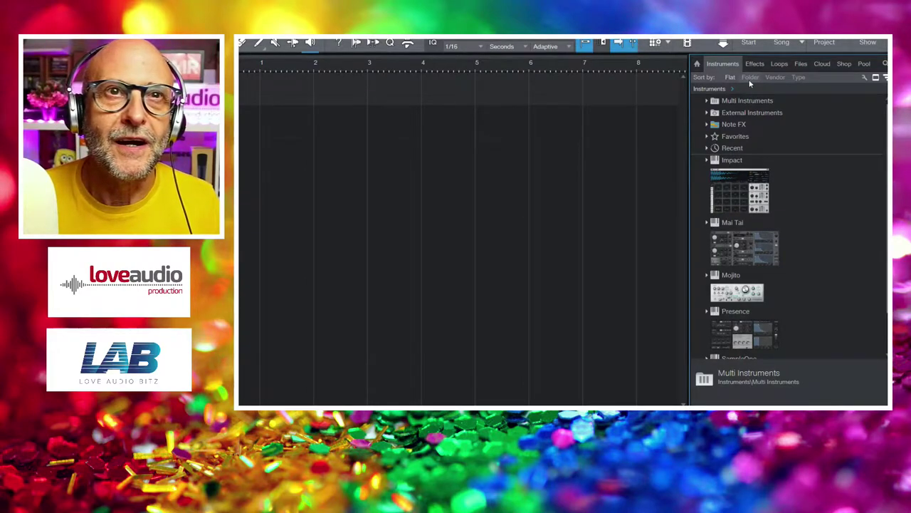
{"action": "left_click", "coordinate": [749, 77]}
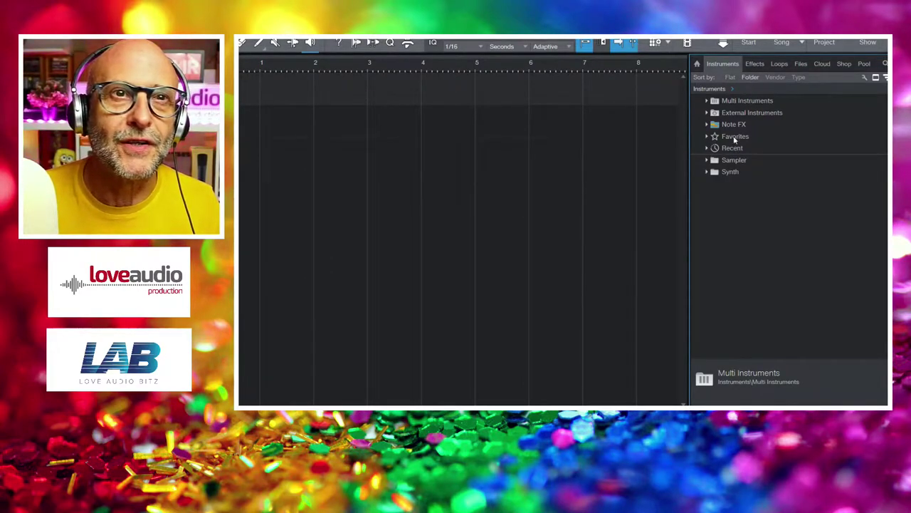
{"action": "left_click", "coordinate": [707, 173]}
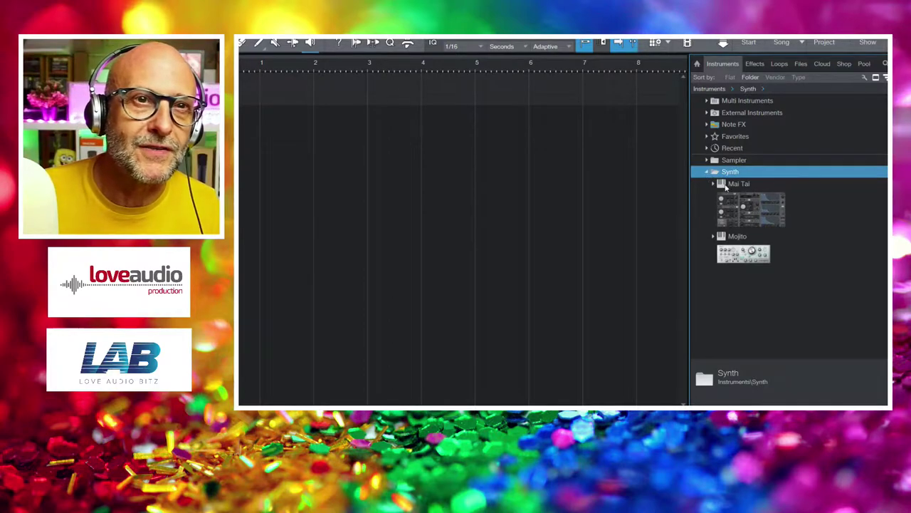
{"action": "left_click", "coordinate": [707, 174]}
{"action": "left_click", "coordinate": [706, 161]}
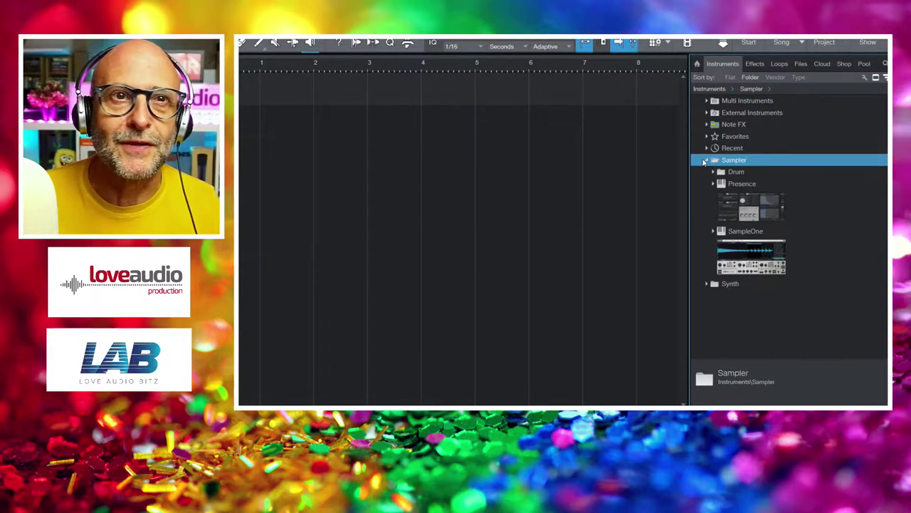
{"action": "left_click", "coordinate": [707, 160]}
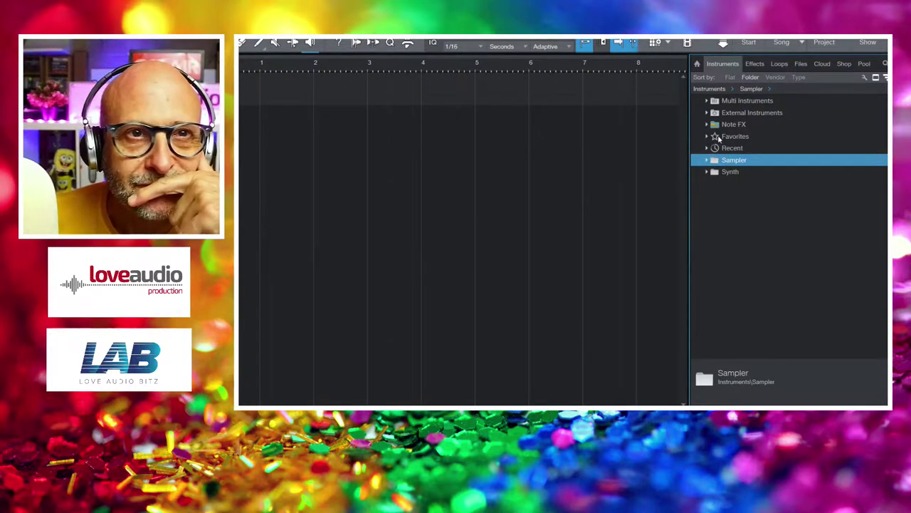
Step: Look through the Note FX, External Instruments and Multi Instruments folders
{"action": "left_click", "coordinate": [707, 125]}
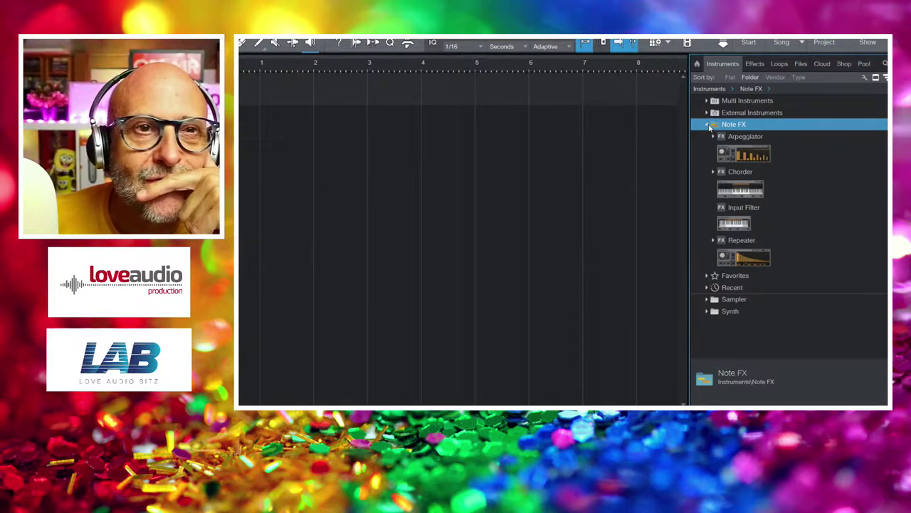
{"action": "left_click", "coordinate": [708, 125]}
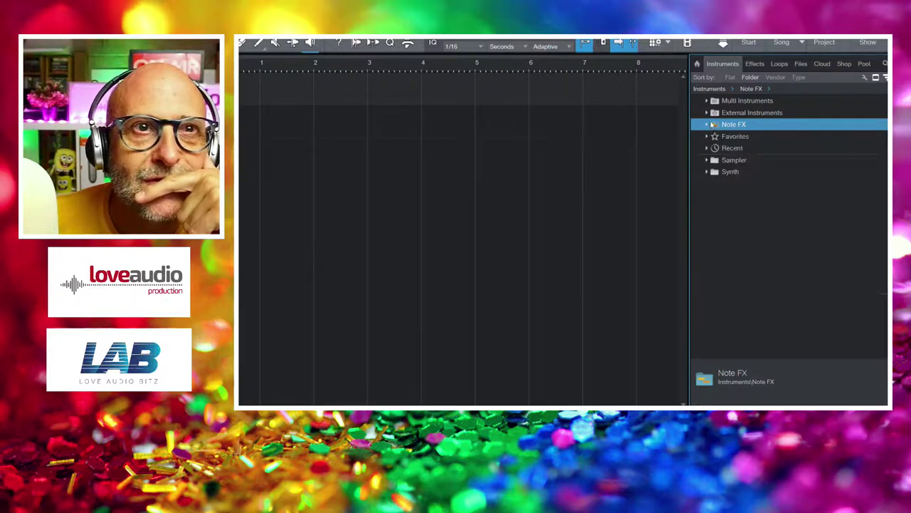
{"action": "left_click", "coordinate": [709, 114]}
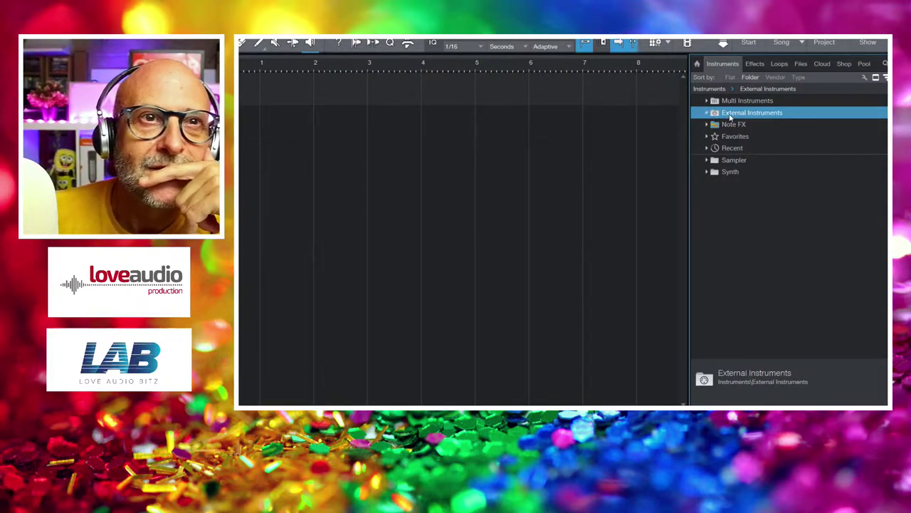
{"action": "left_click", "coordinate": [707, 102]}
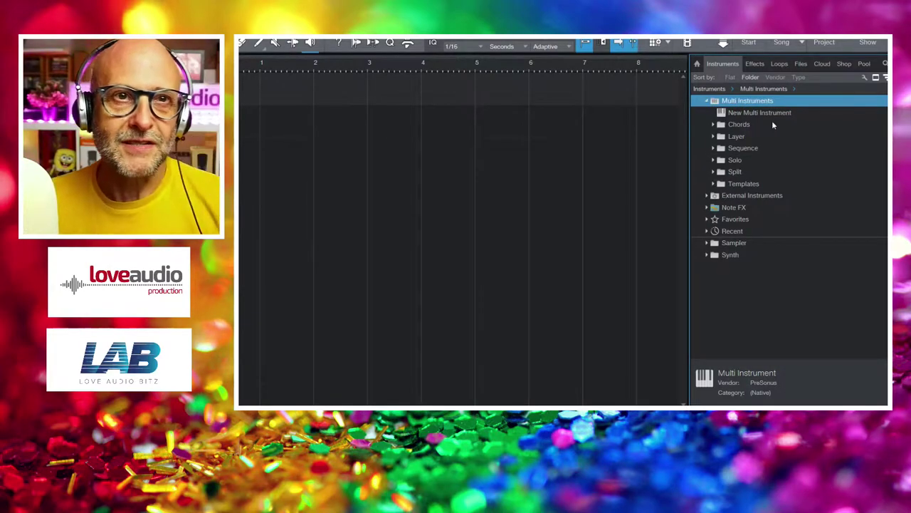
{"action": "left_click", "coordinate": [735, 197]}
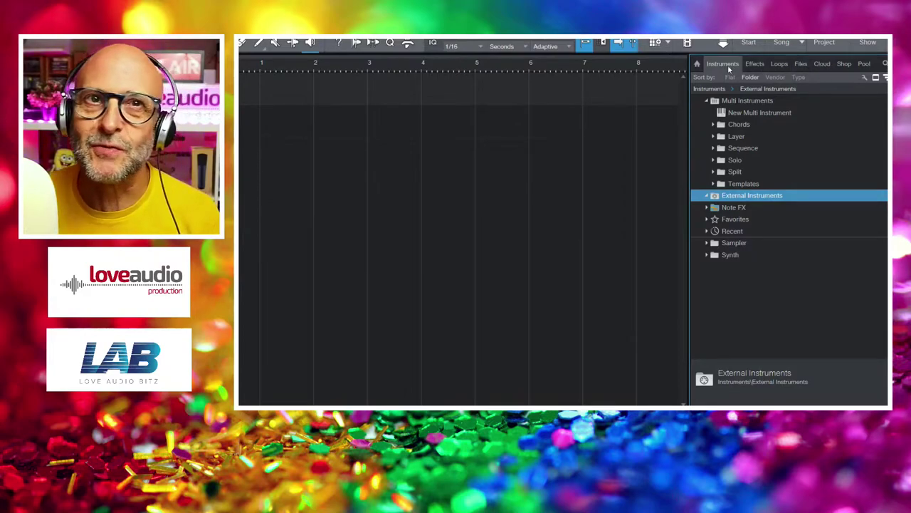
Step: Sort the instruments by vendor, expand the PreSonus group, and look through the sound folders under Presence
{"action": "left_click", "coordinate": [779, 79]}
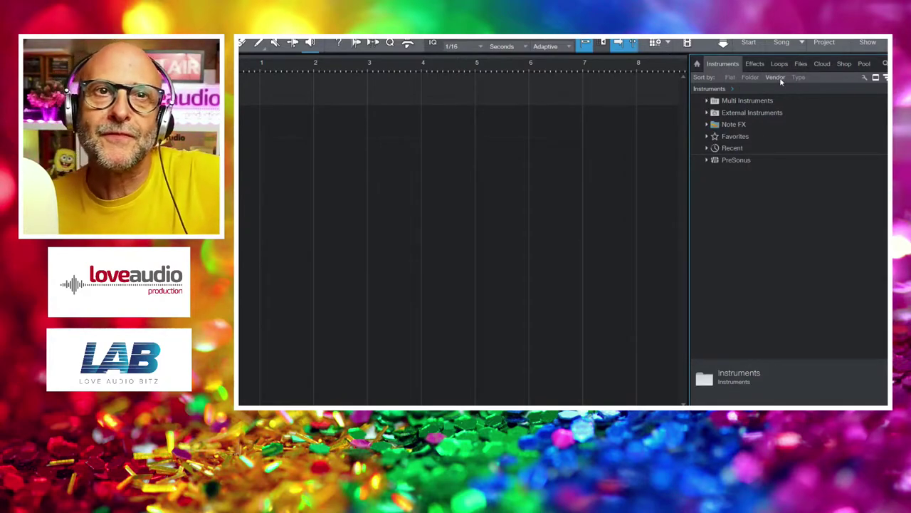
{"action": "left_click", "coordinate": [708, 160]}
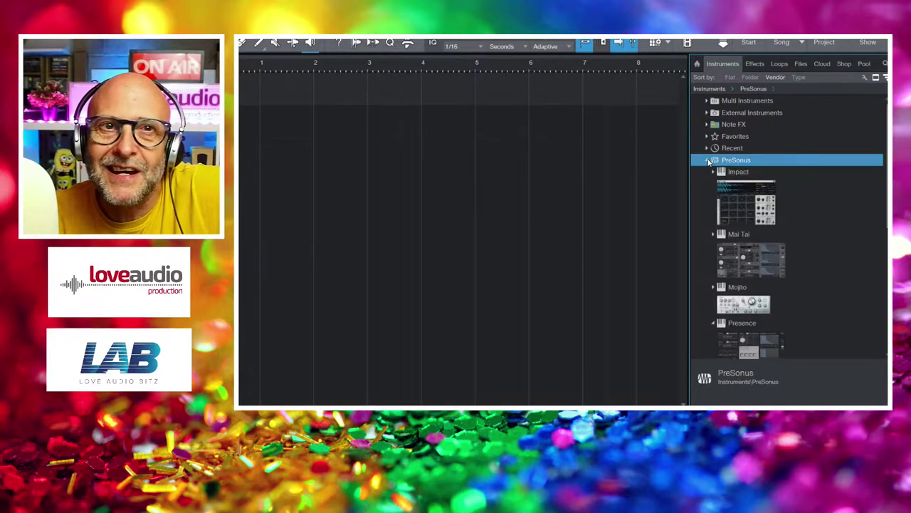
{"action": "scroll", "coordinate": [711, 178], "scroll_direction": "down", "scroll_amount": 8}
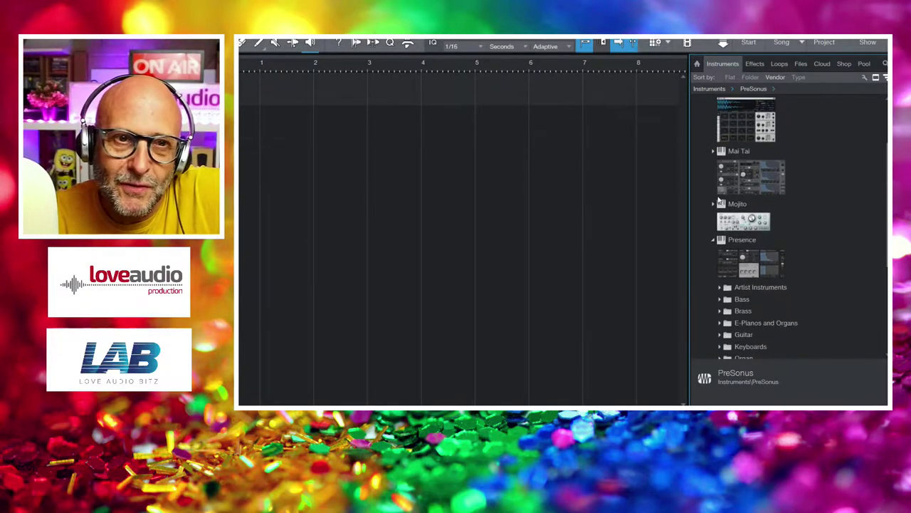
{"action": "scroll", "coordinate": [714, 207], "scroll_direction": "down", "scroll_amount": 2}
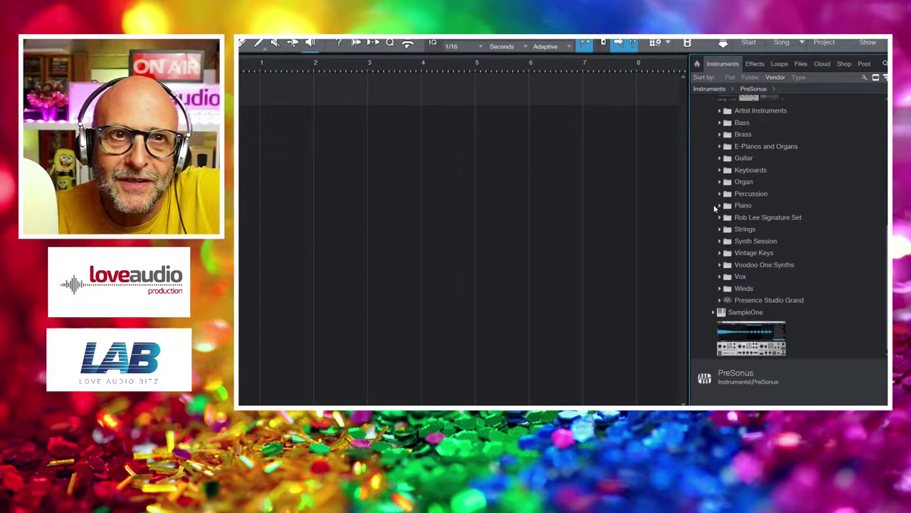
{"action": "scroll", "coordinate": [716, 207], "scroll_direction": "up", "scroll_amount": 1}
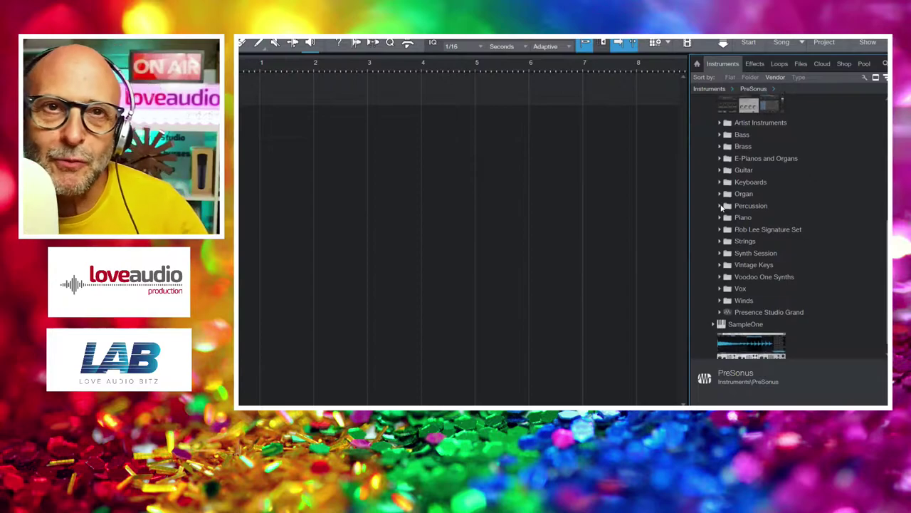
Step: Sort the instruments by folder and look through the Multi Instruments, External Instruments, Favorites and Recent folders
{"action": "scroll", "coordinate": [721, 207], "scroll_direction": "up", "scroll_amount": 14}
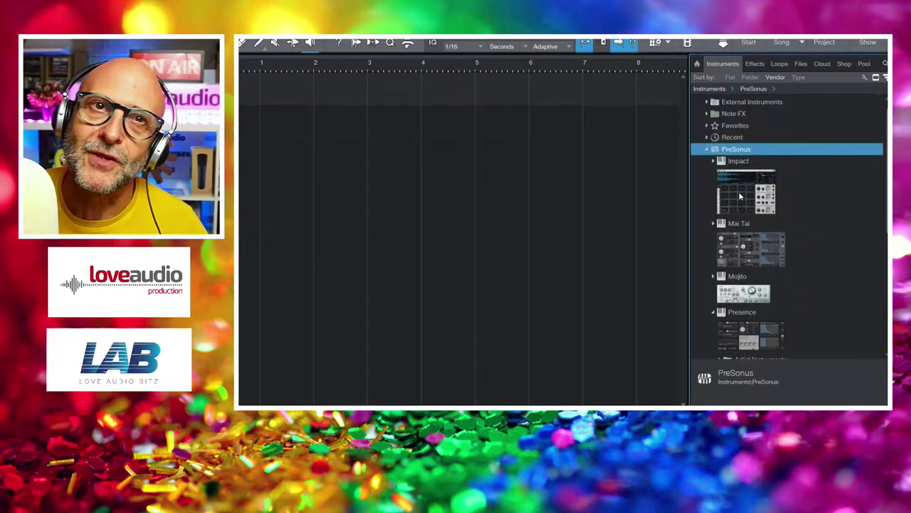
{"action": "scroll", "coordinate": [740, 196], "scroll_direction": "up", "scroll_amount": 1}
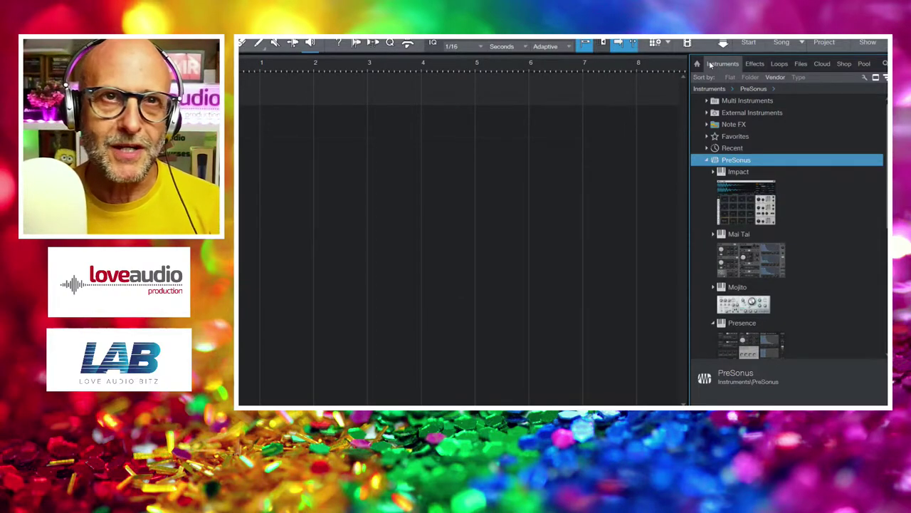
{"action": "left_click", "coordinate": [751, 78]}
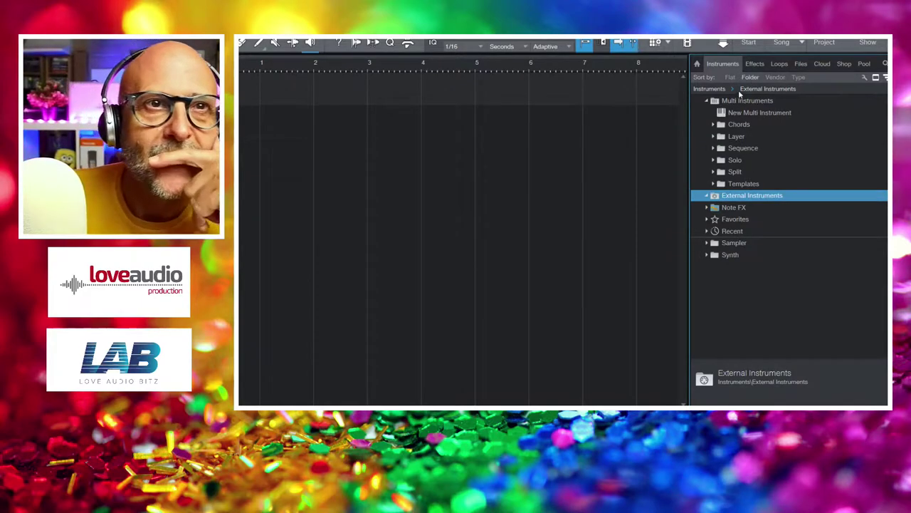
{"action": "left_click", "coordinate": [707, 102]}
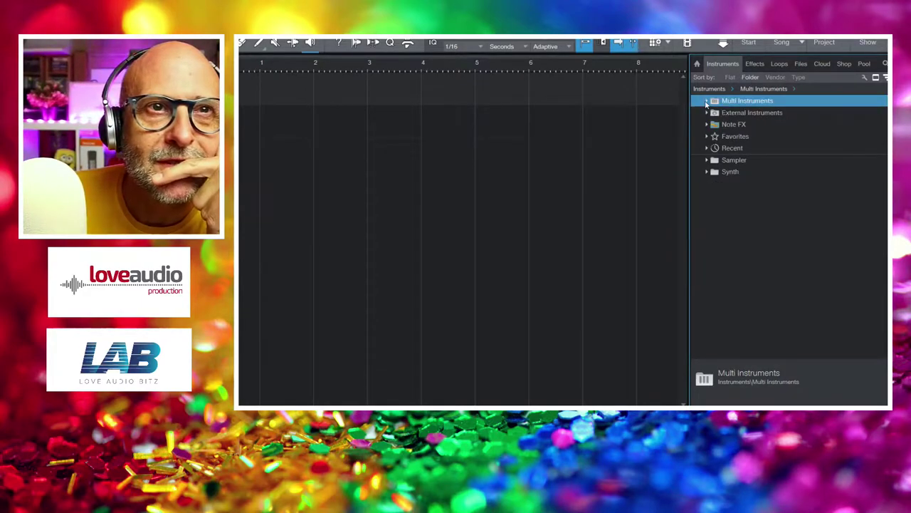
{"action": "left_click", "coordinate": [710, 114]}
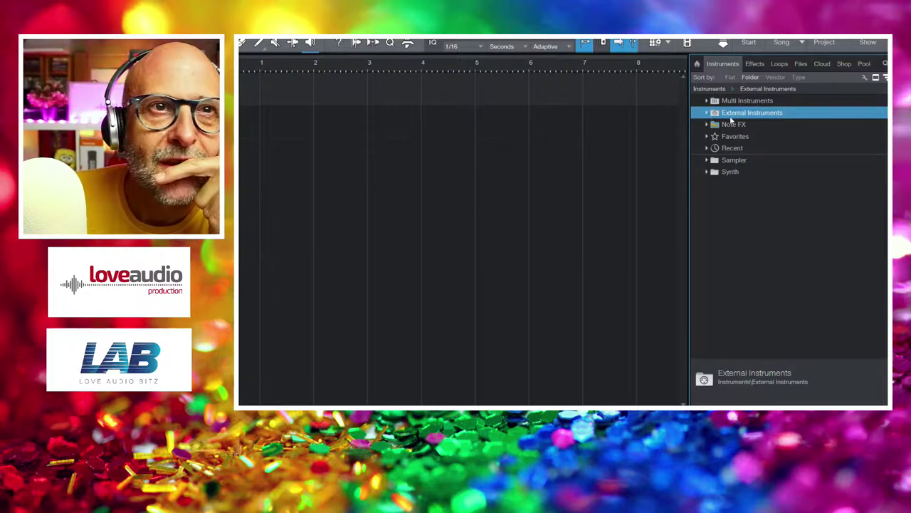
{"action": "left_click", "coordinate": [710, 137]}
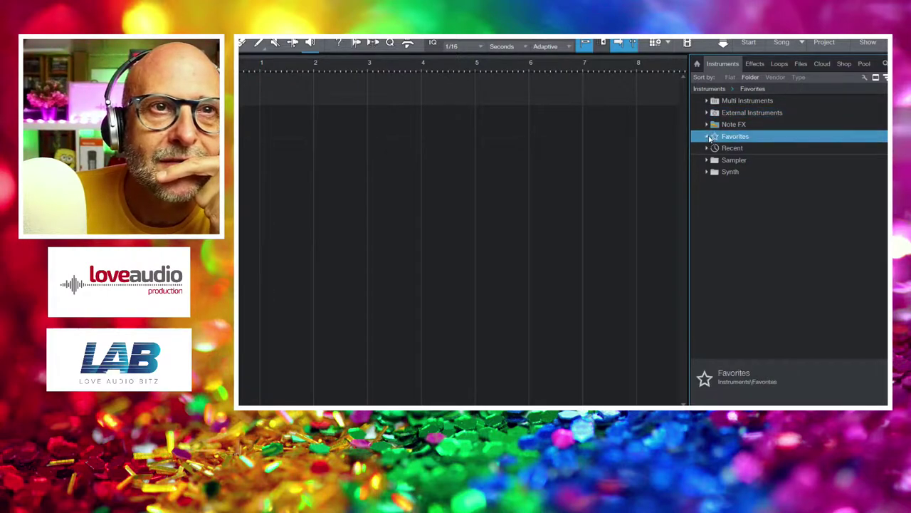
{"action": "left_click", "coordinate": [709, 149]}
{"action": "scroll", "coordinate": [743, 206], "scroll_direction": "down", "scroll_amount": 1}
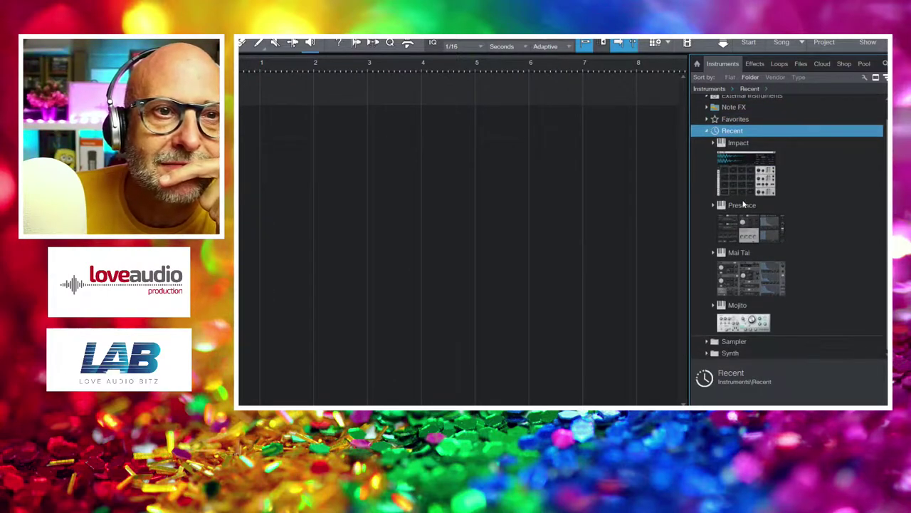
{"action": "scroll", "coordinate": [744, 205], "scroll_direction": "up", "scroll_amount": 1}
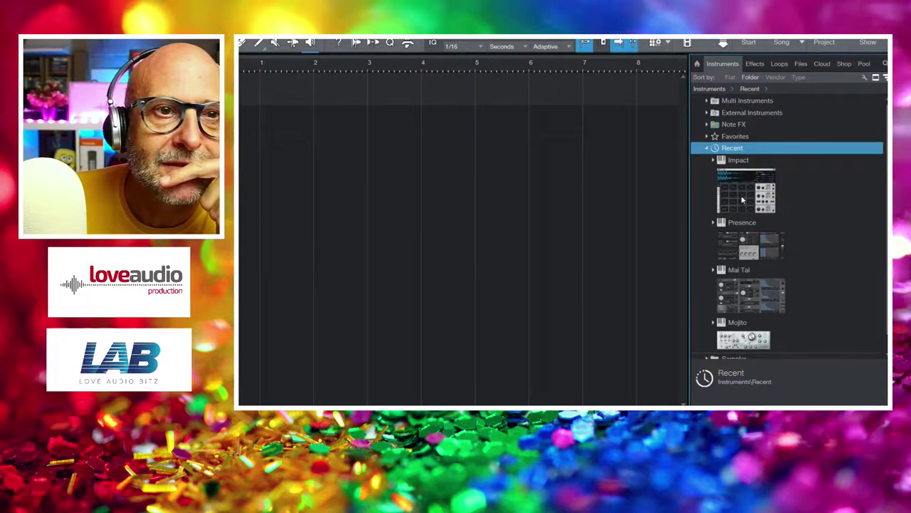
{"action": "left_click", "coordinate": [708, 148]}
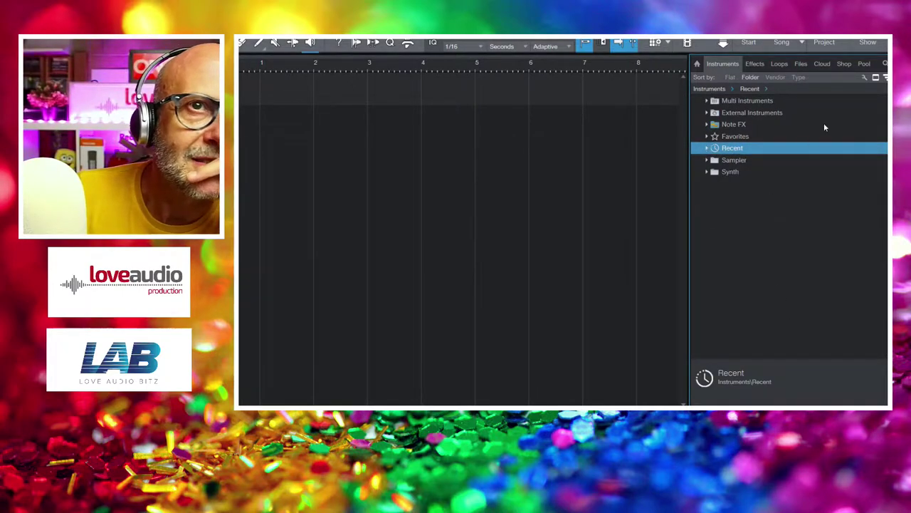
Step: Search the instruments for WAVES, and add OVOX as a second search term
{"action": "left_click", "coordinate": [885, 63]}
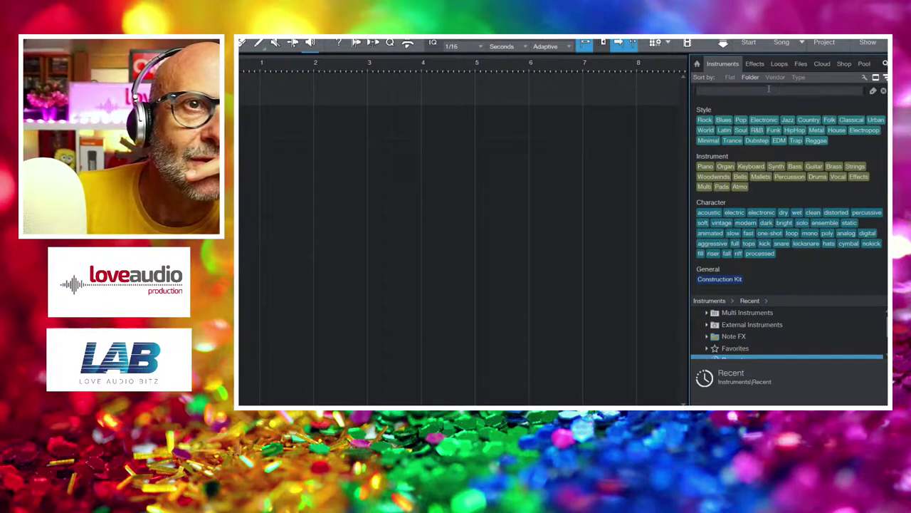
{"action": "type", "text": "WAVES"}
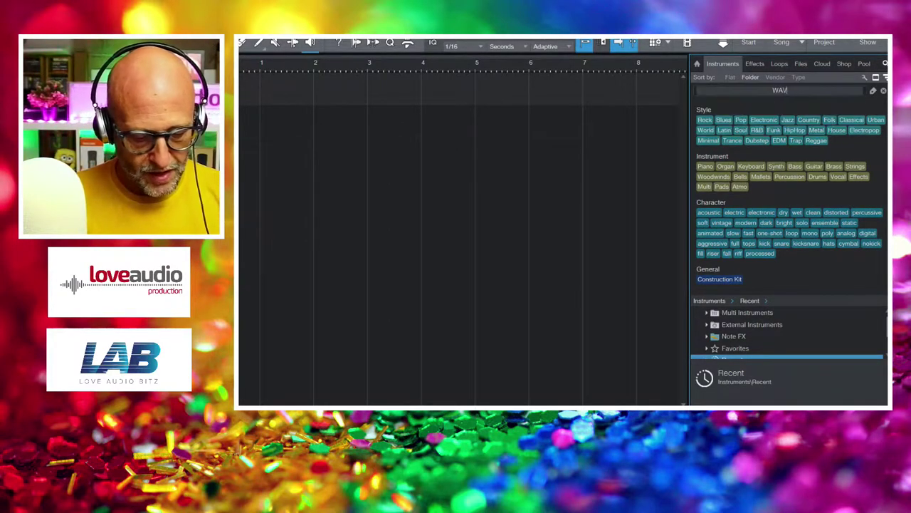
{"action": "key", "text": "Return"}
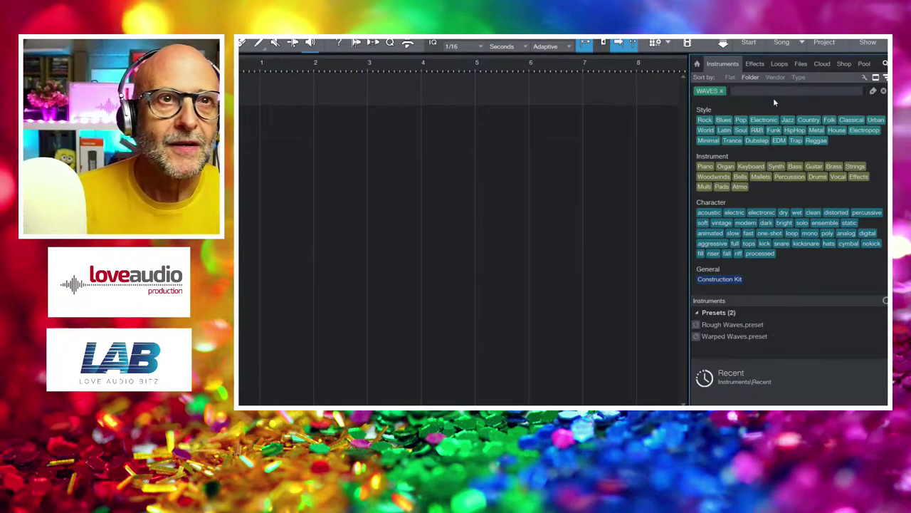
{"action": "key", "text": "Down"}
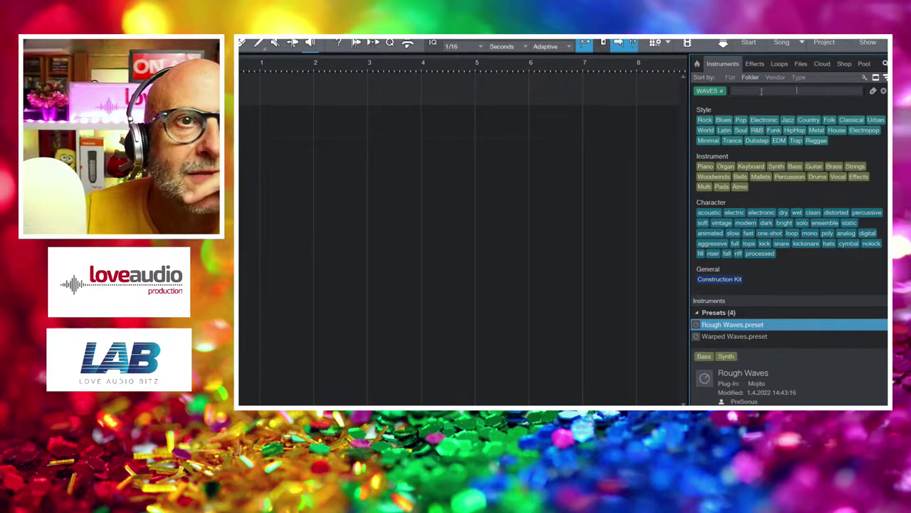
{"action": "type", "text": "vox"}
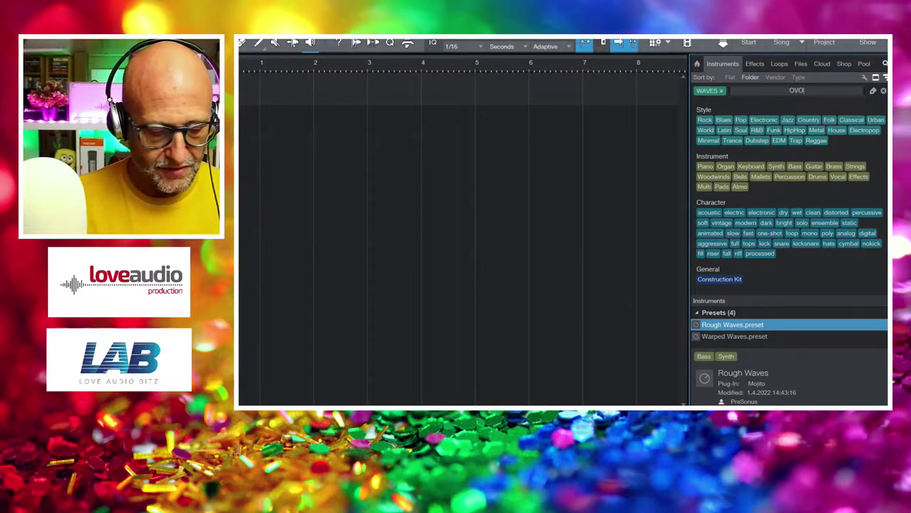
{"action": "key", "text": "Return"}
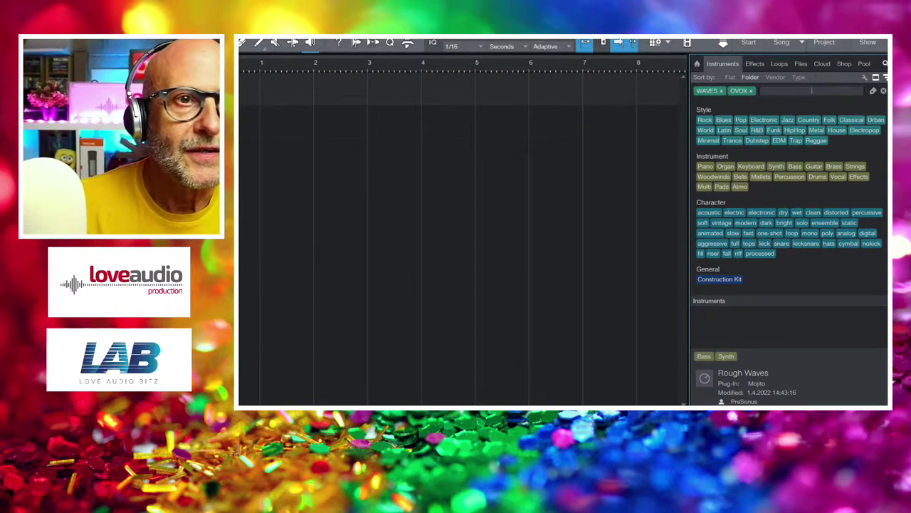
Step: Sort the searched instruments by vendor and by type, and clear the search terms
{"action": "left_click", "coordinate": [775, 77]}
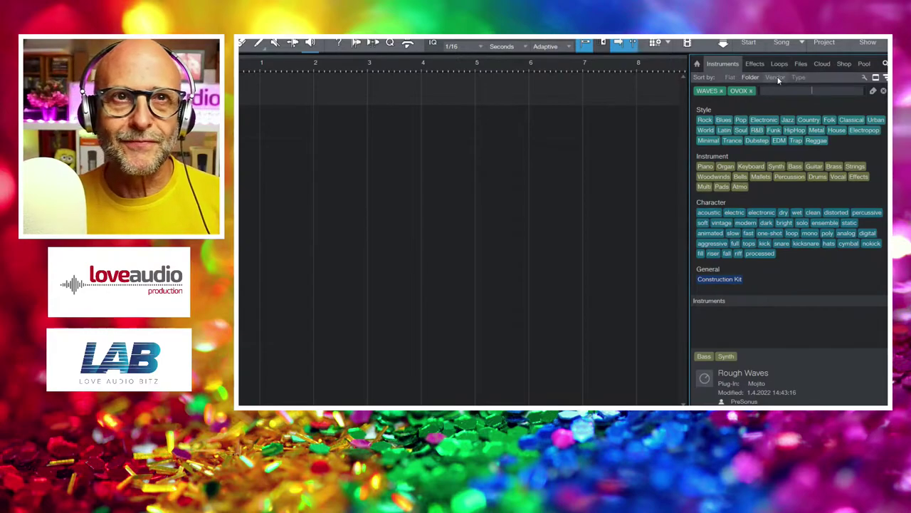
{"action": "left_click", "coordinate": [800, 78]}
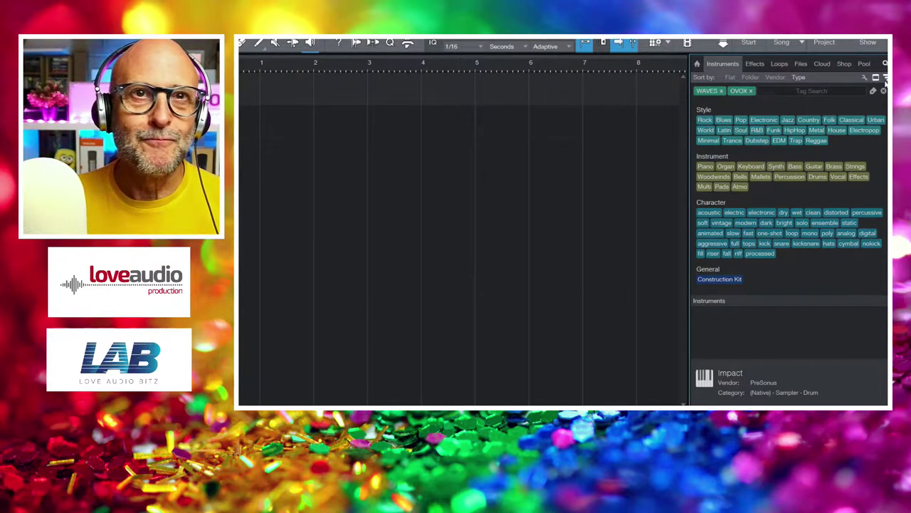
{"action": "left_click", "coordinate": [884, 91]}
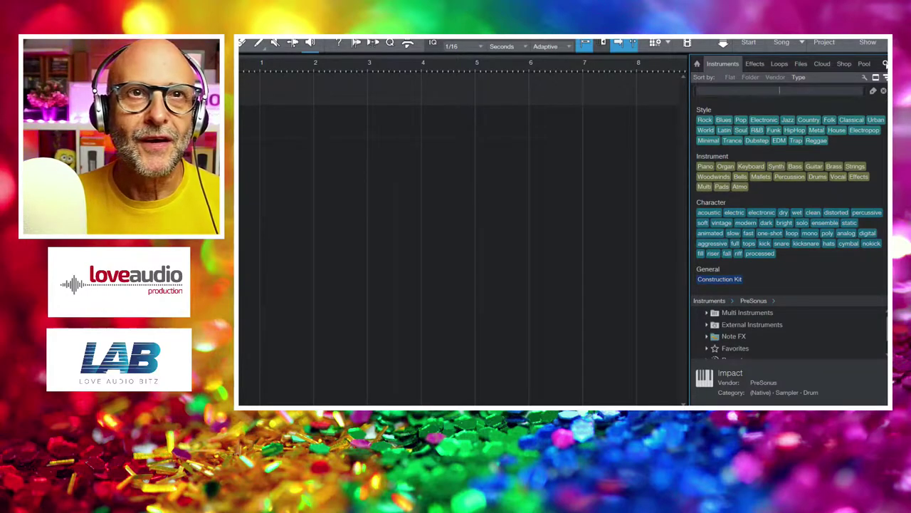
Step: Show the available effects and look through the PreSonus group for the Waves folder
{"action": "left_click", "coordinate": [779, 64]}
{"action": "left_click", "coordinate": [755, 64]}
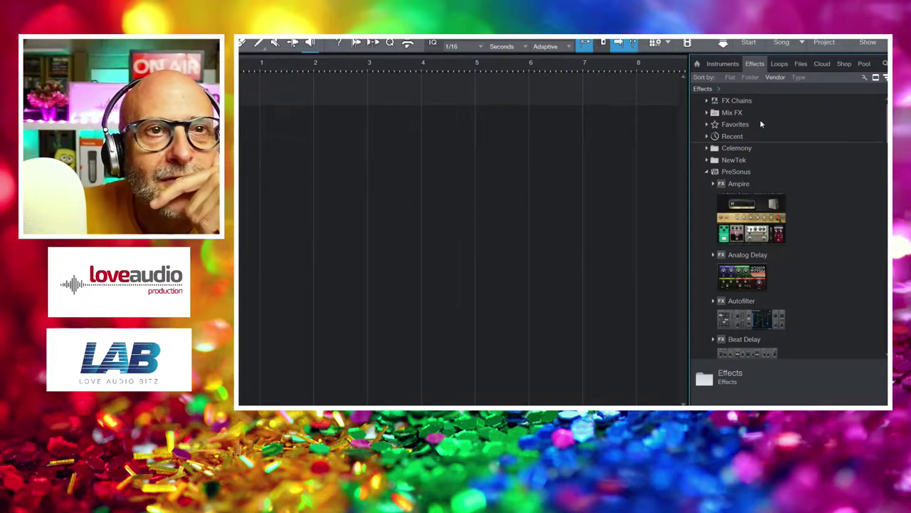
{"action": "scroll", "coordinate": [756, 171], "scroll_direction": "down", "scroll_amount": 4}
{"action": "scroll", "coordinate": [758, 198], "scroll_direction": "down", "scroll_amount": 5}
{"action": "scroll", "coordinate": [765, 199], "scroll_direction": "down", "scroll_amount": 2}
{"action": "scroll", "coordinate": [768, 205], "scroll_direction": "down", "scroll_amount": 8}
{"action": "scroll", "coordinate": [778, 210], "scroll_direction": "down", "scroll_amount": 4}
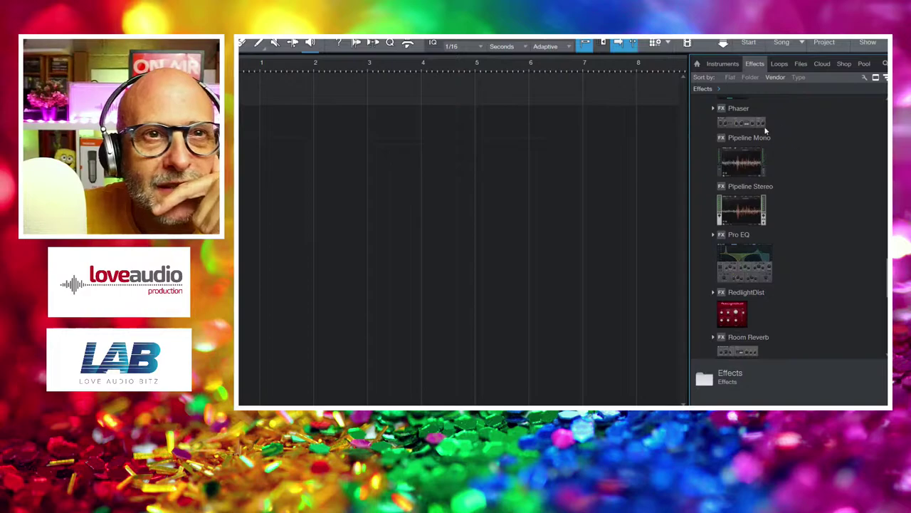
{"action": "scroll", "coordinate": [788, 228], "scroll_direction": "down", "scroll_amount": 4}
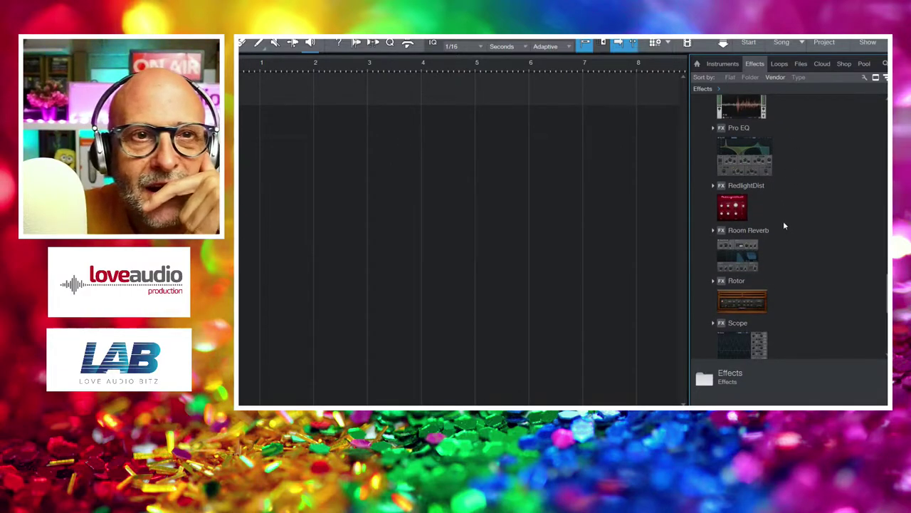
{"action": "scroll", "coordinate": [785, 222], "scroll_direction": "down", "scroll_amount": 4}
{"action": "scroll", "coordinate": [781, 198], "scroll_direction": "down", "scroll_amount": 1}
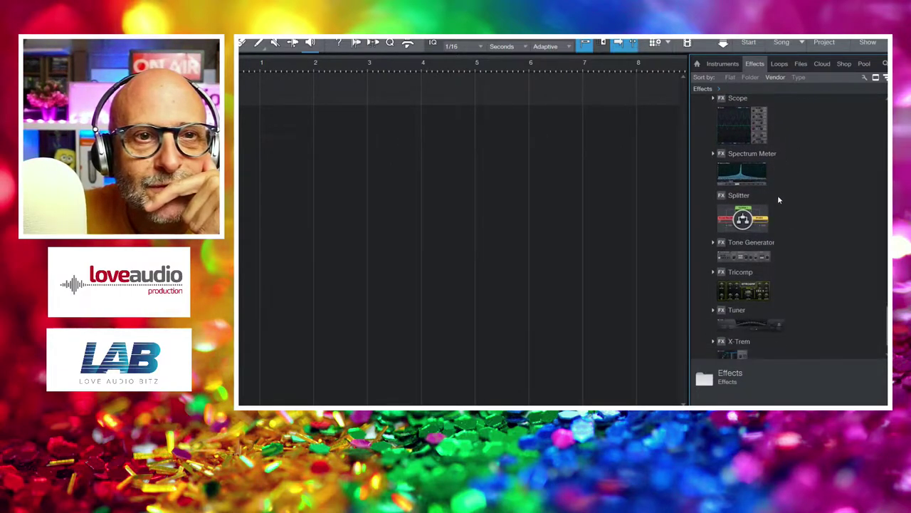
{"action": "scroll", "coordinate": [770, 246], "scroll_direction": "down", "scroll_amount": 1}
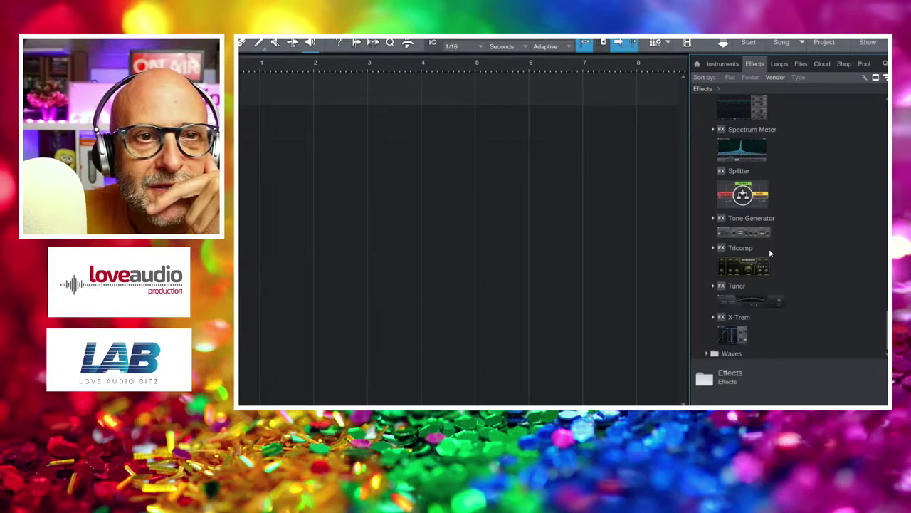
Step: Expand the Waves effects folder and its OVox Stereo entry, with the PreSonus group collapsed
{"action": "left_click", "coordinate": [708, 355]}
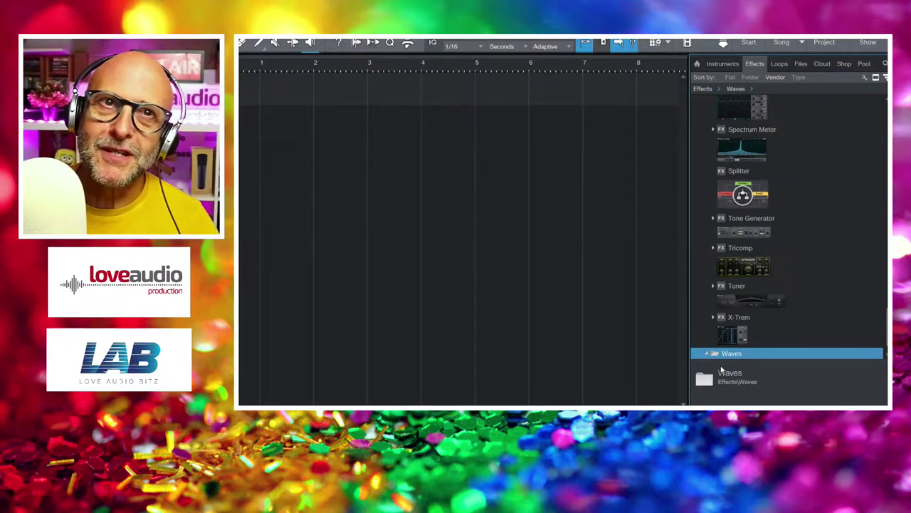
{"action": "scroll", "coordinate": [746, 283], "scroll_direction": "up", "scroll_amount": 10}
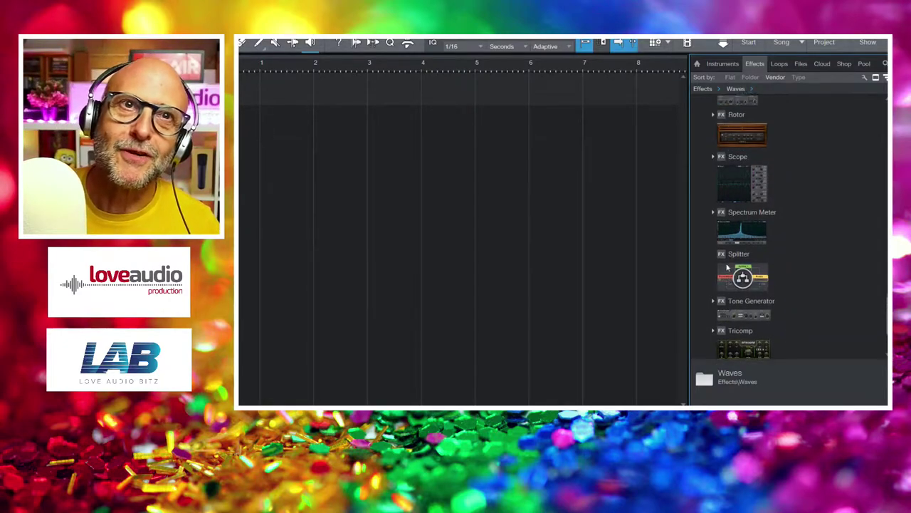
{"action": "scroll", "coordinate": [727, 267], "scroll_direction": "up", "scroll_amount": 5}
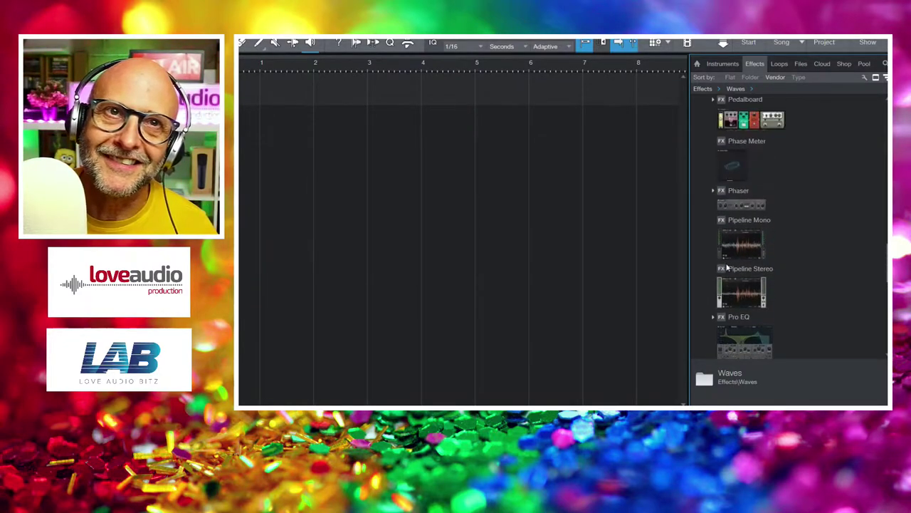
{"action": "scroll", "coordinate": [764, 149], "scroll_direction": "up", "scroll_amount": 10}
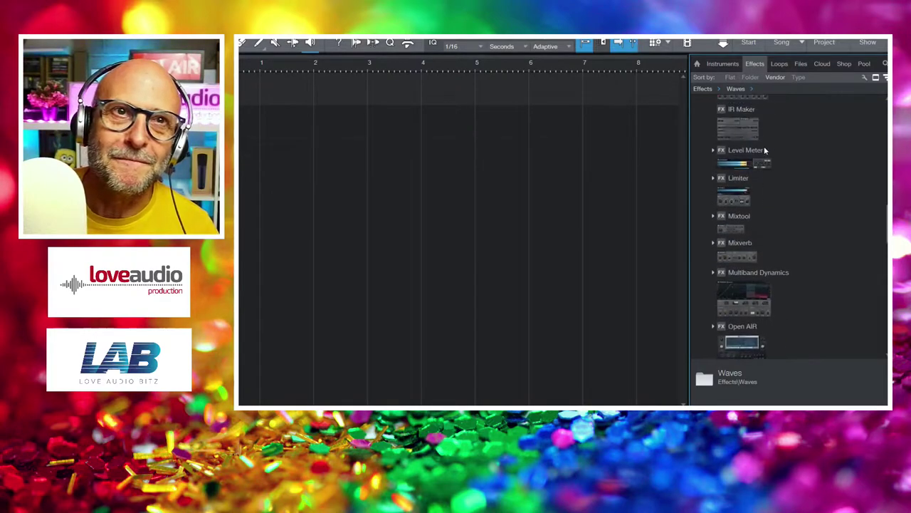
{"action": "scroll", "coordinate": [768, 150], "scroll_direction": "up", "scroll_amount": 10}
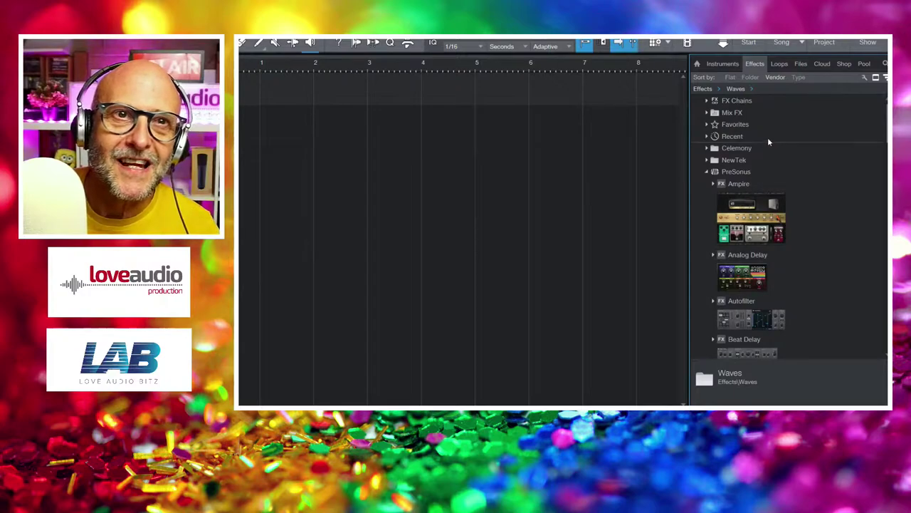
{"action": "left_click", "coordinate": [709, 172]}
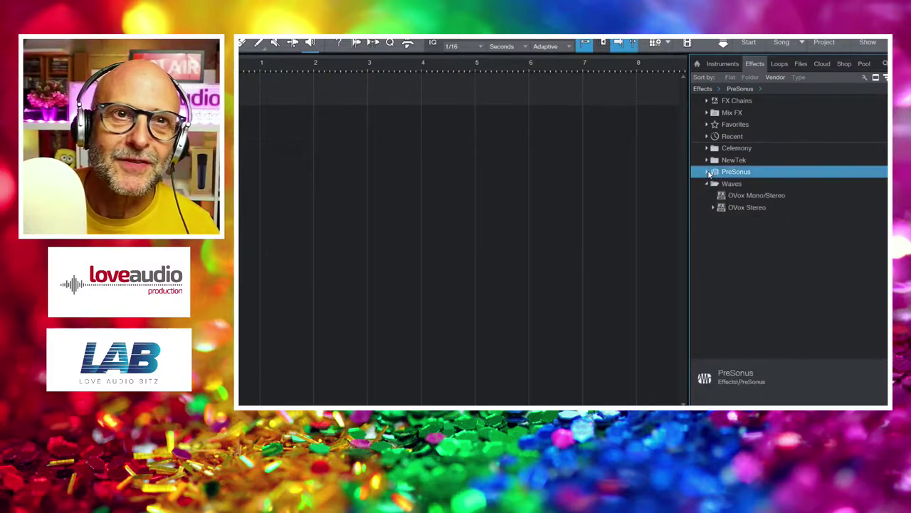
{"action": "left_click", "coordinate": [714, 207]}
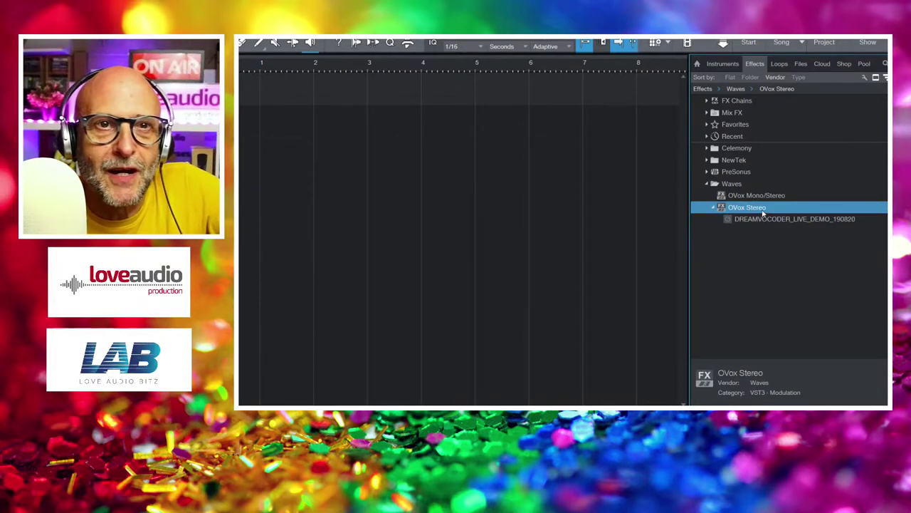
Step: Insert OVox Stereo on Track 1 and load its Fat Boy preset from the Vocoding category
{"action": "left_click_drag", "start_coordinate": [764, 212], "coordinate": [243, 108]}
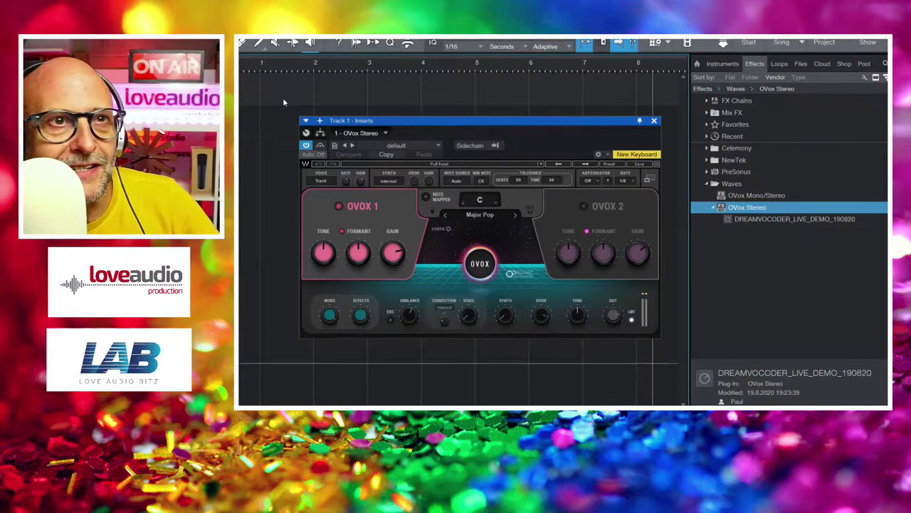
{"action": "left_click", "coordinate": [542, 164]}
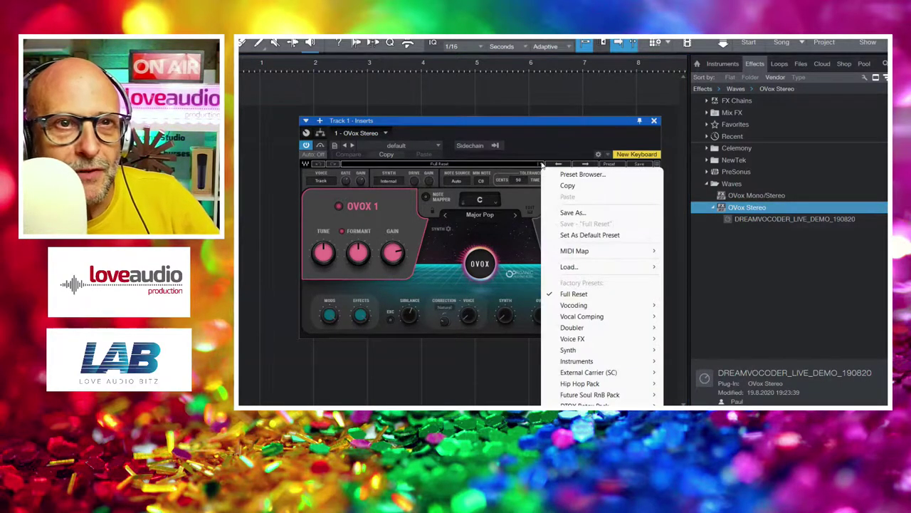
{"action": "mouse_move", "coordinate": [594, 304]}
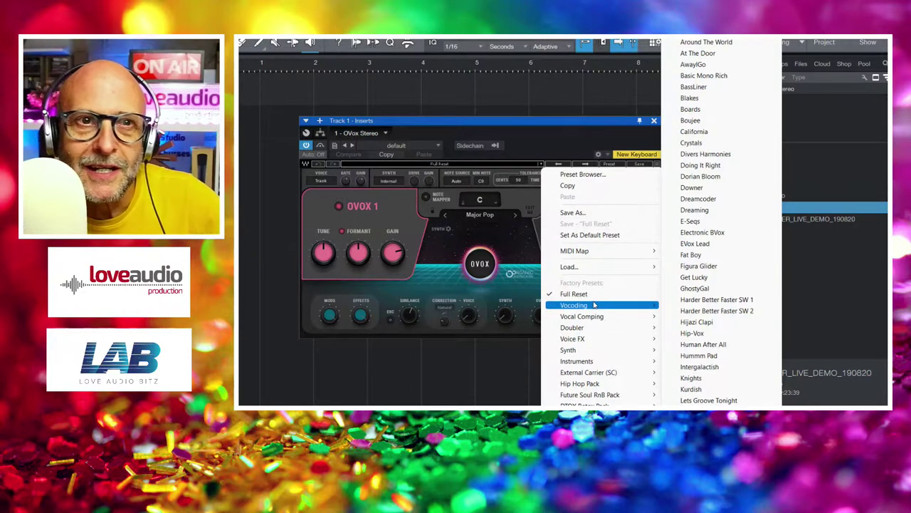
{"action": "left_click", "coordinate": [694, 256]}
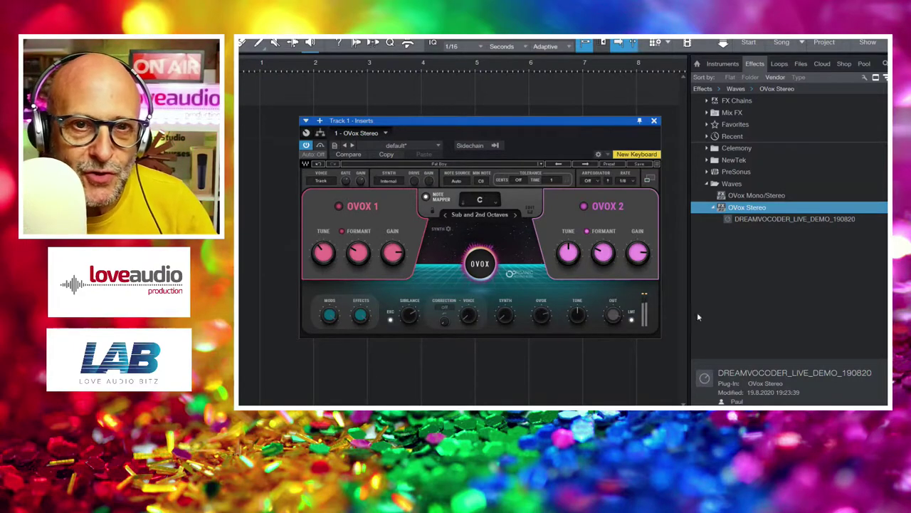
Step: Show the mixing console with the channel for Track 1
{"action": "key", "text": "F3"}
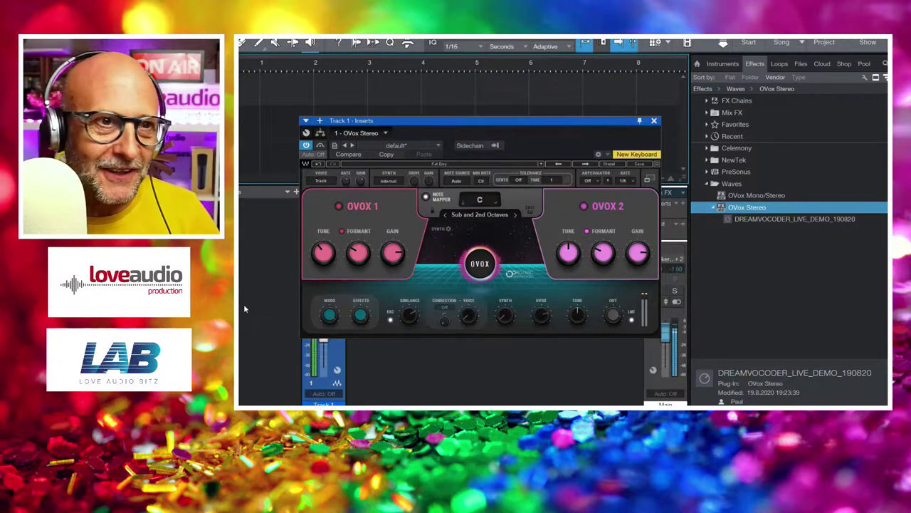
Step: Show the list of factory preset categories available in OVox Stereo
{"action": "left_click", "coordinate": [542, 164]}
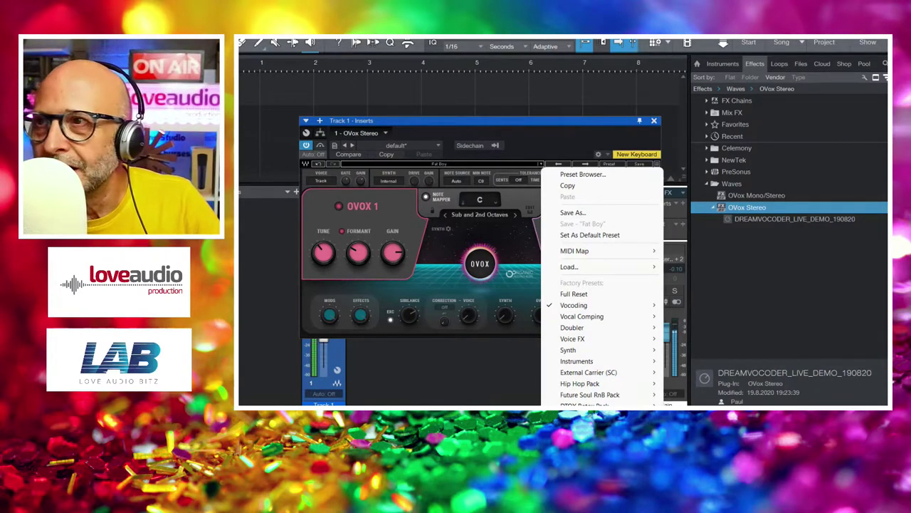
{"action": "key", "text": "Escape"}
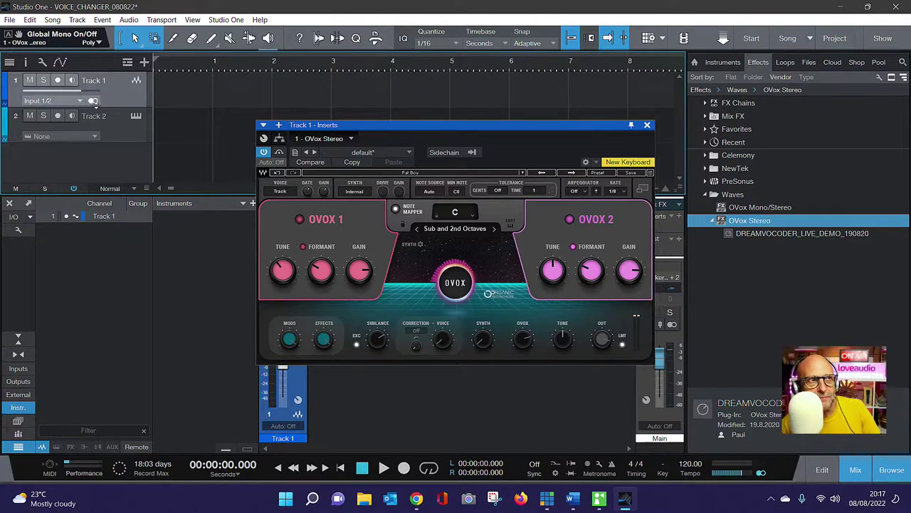
Step: Increase the height of Track 1 in the track list and turn on its input monitoring
{"action": "left_click_drag", "start_coordinate": [97, 108], "coordinate": [100, 179]}
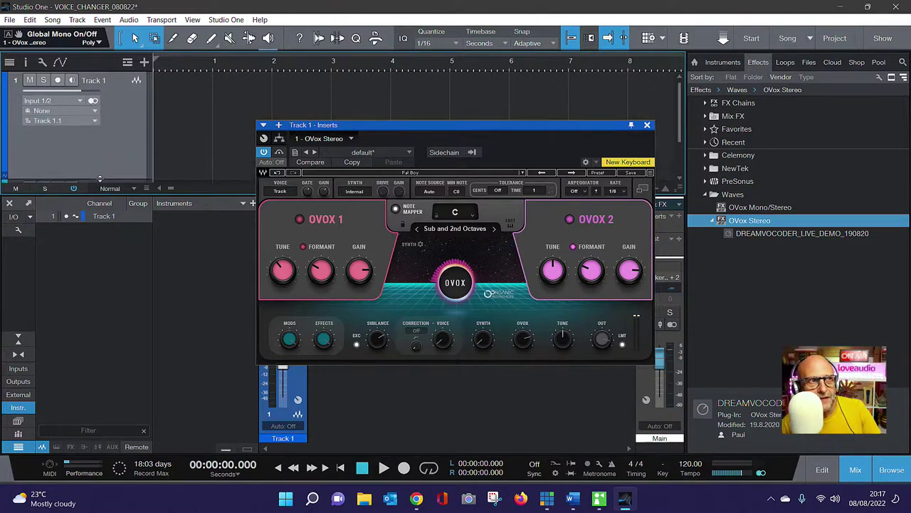
{"action": "left_click", "coordinate": [72, 80]}
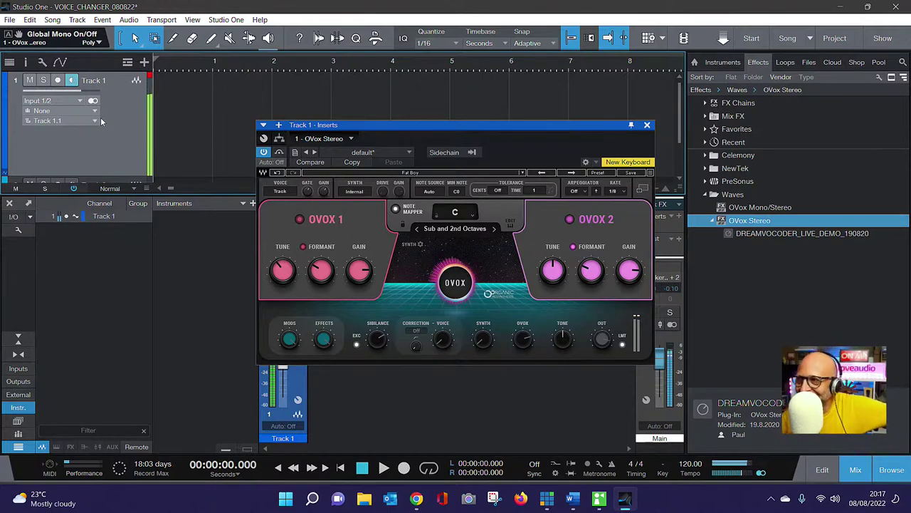
Step: Load the Pitch Up Fast Rate preset from OVox's Voice FX category
{"action": "left_click", "coordinate": [523, 173]}
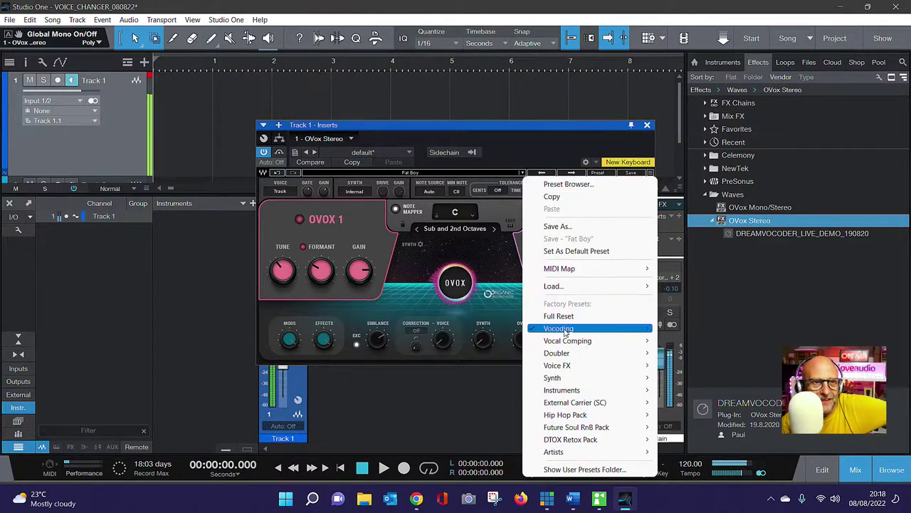
{"action": "mouse_move", "coordinate": [564, 367]}
{"action": "left_click", "coordinate": [704, 347]}
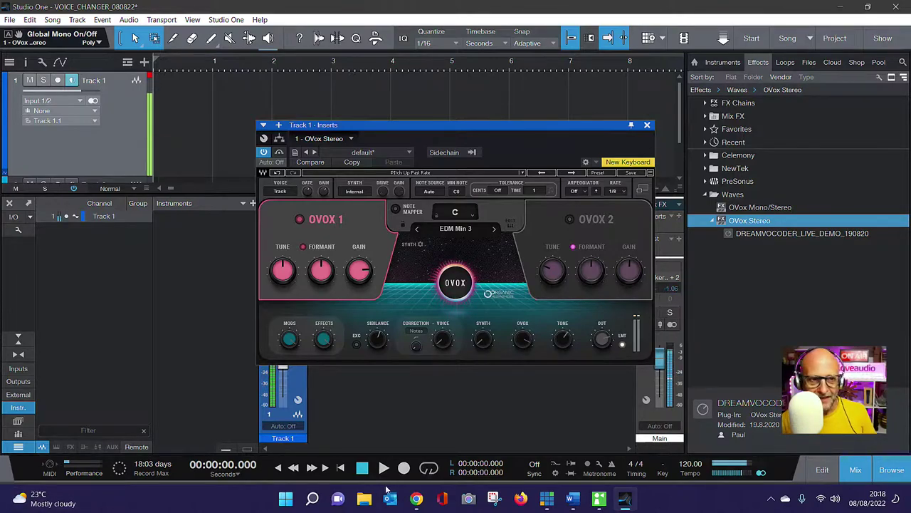
Step: Switch to Chrome to check the live stream and its chat in YouTube Studio, and return to the Studio One song
{"action": "left_click", "coordinate": [417, 499]}
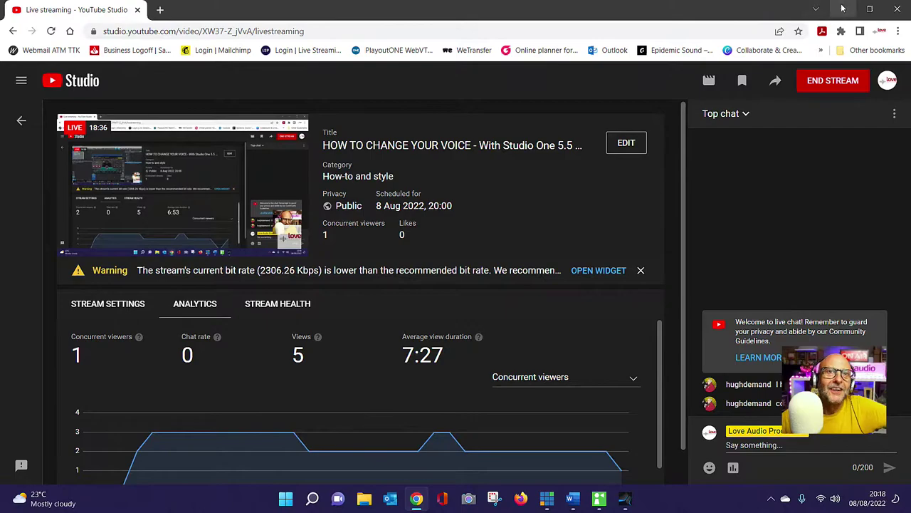
{"action": "key", "text": "alt+Tab"}
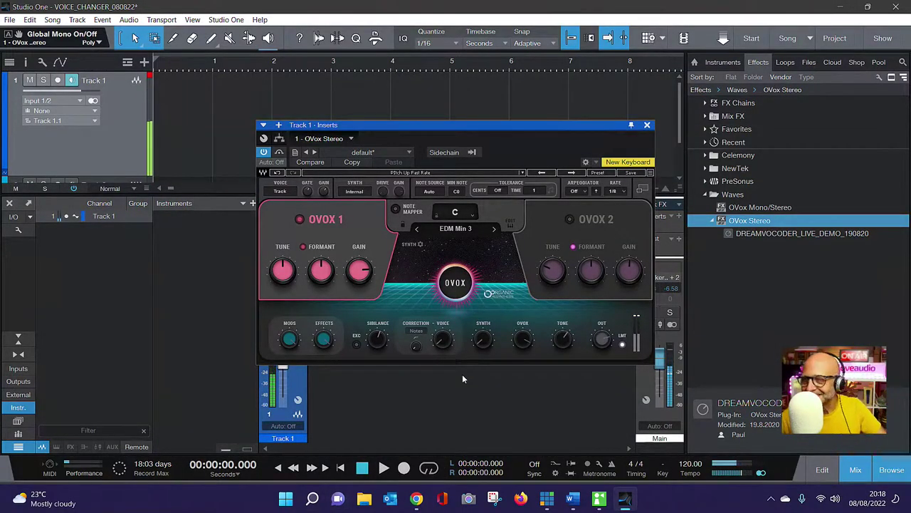
Step: Try the Human After All preset from OVox's Vocoding category, followed by Electronic BVox from the same category
{"action": "left_click", "coordinate": [524, 172]}
{"action": "mouse_move", "coordinate": [568, 329]}
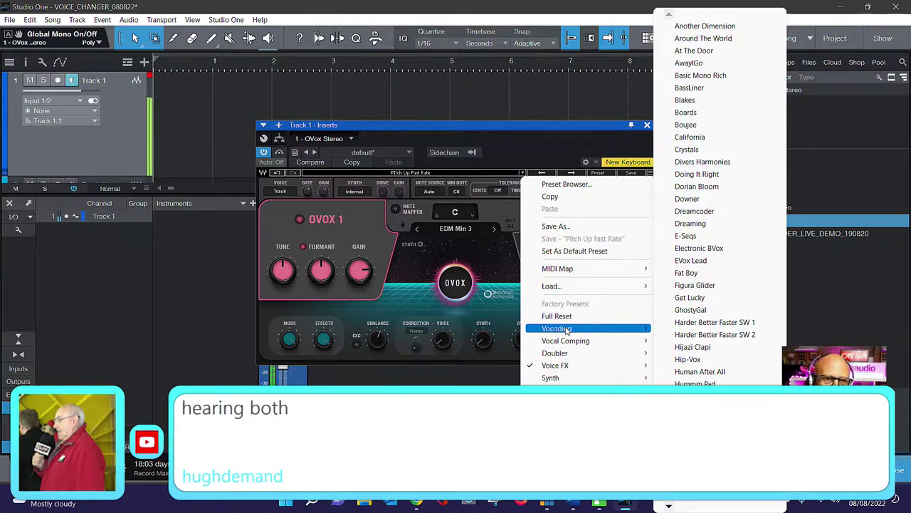
{"action": "left_click", "coordinate": [700, 371]}
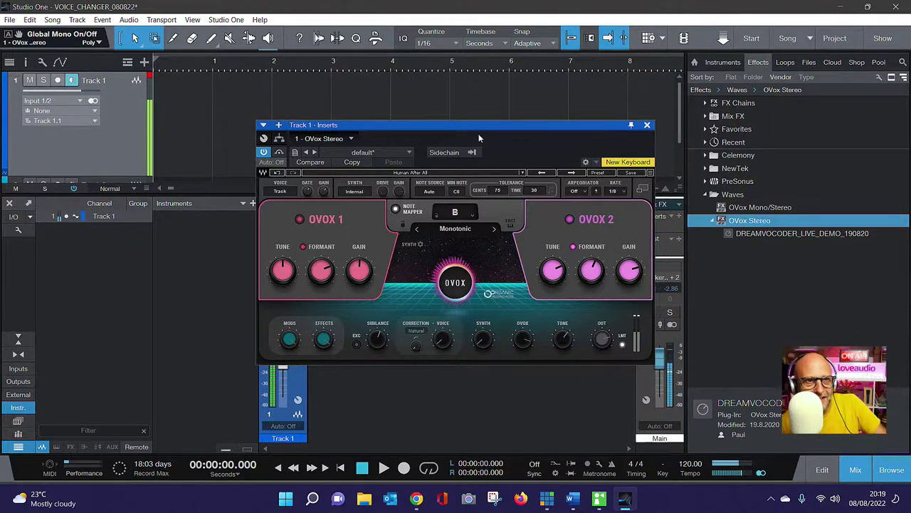
{"action": "left_click", "coordinate": [522, 172]}
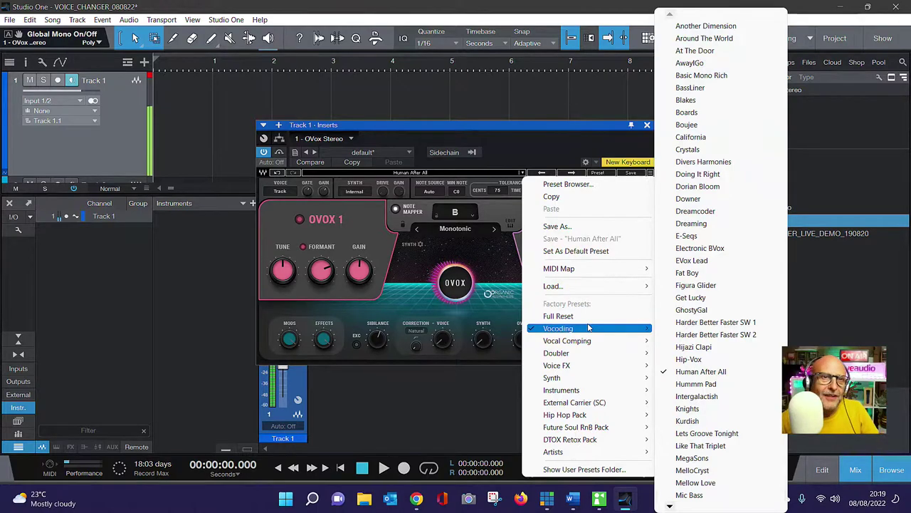
{"action": "left_click", "coordinate": [718, 248]}
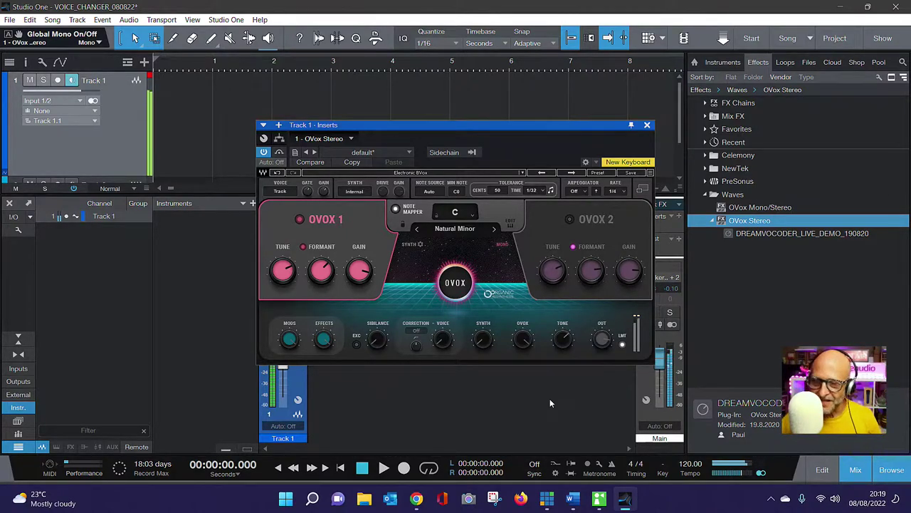
Step: Move the OVox window up to uncover the mixer channel, and arm and disarm Track 1 for recording with monitoring left on
{"action": "left_click_drag", "start_coordinate": [480, 124], "coordinate": [443, 20]}
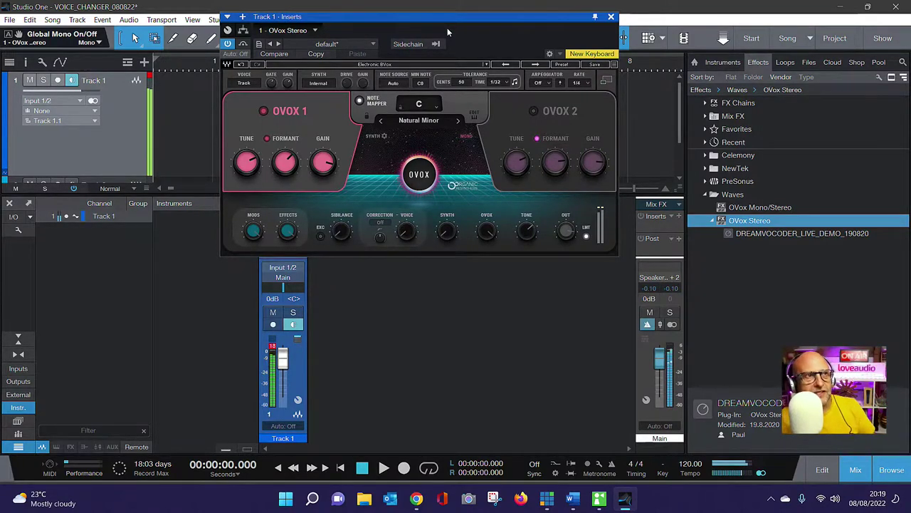
{"action": "left_click", "coordinate": [61, 81]}
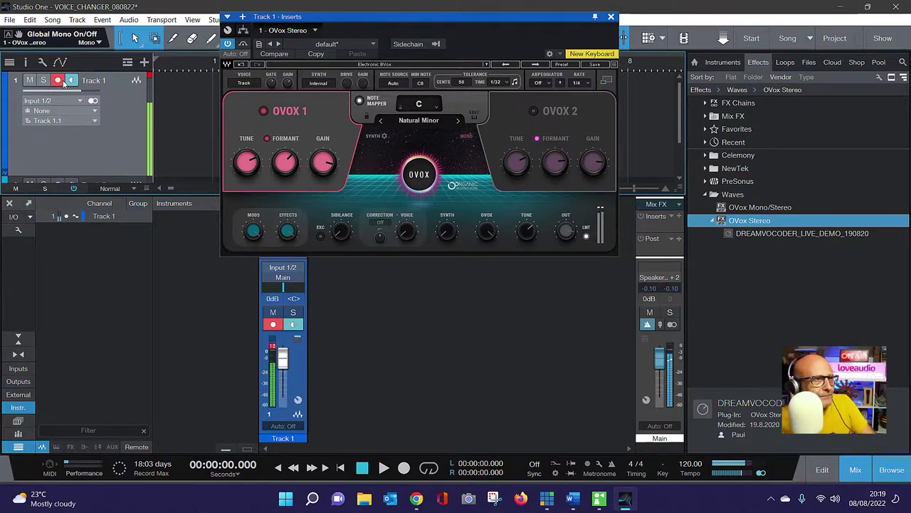
{"action": "left_click", "coordinate": [61, 81]}
{"action": "left_click", "coordinate": [72, 81]}
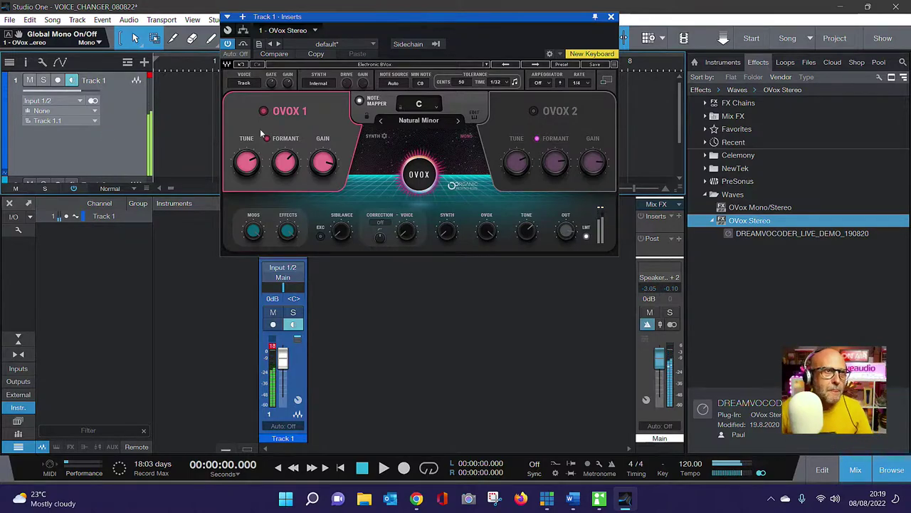
Step: Load the Dreamcoder preset from OVox's Vocoding category
{"action": "left_click", "coordinate": [485, 64]}
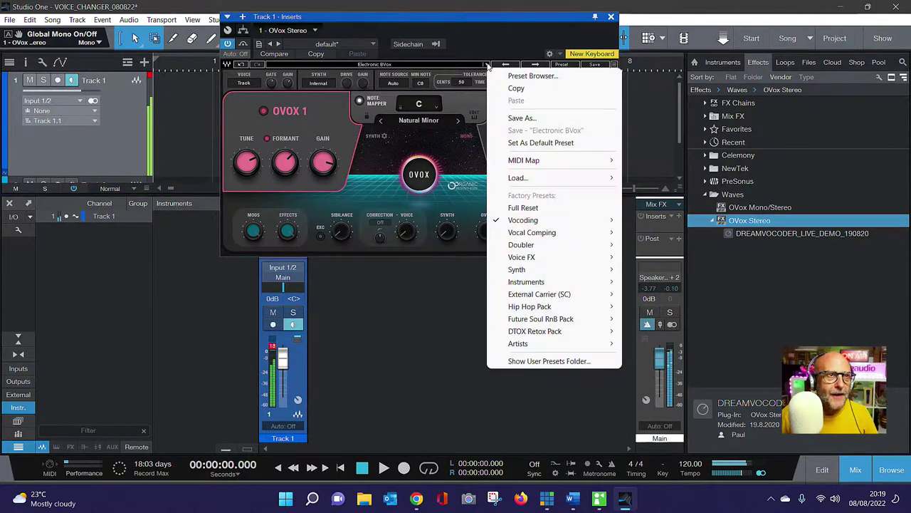
{"action": "mouse_move", "coordinate": [538, 221]}
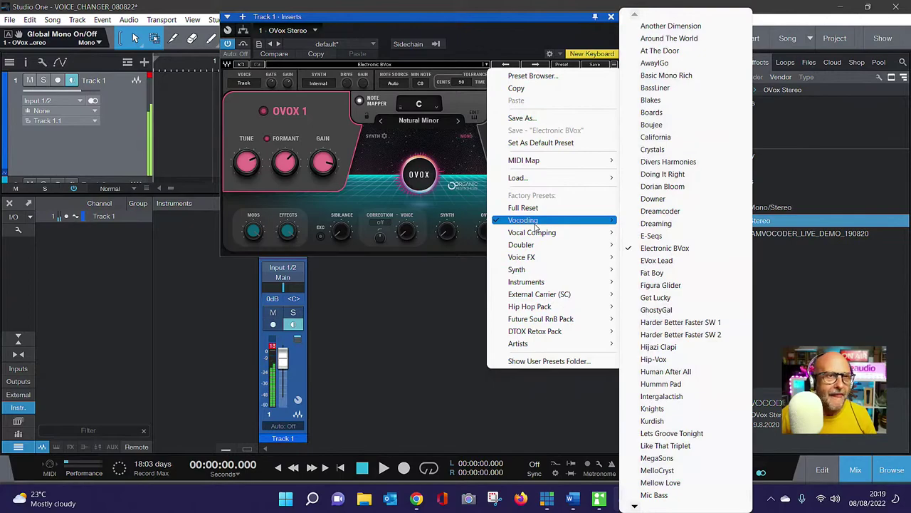
{"action": "left_click", "coordinate": [669, 212]}
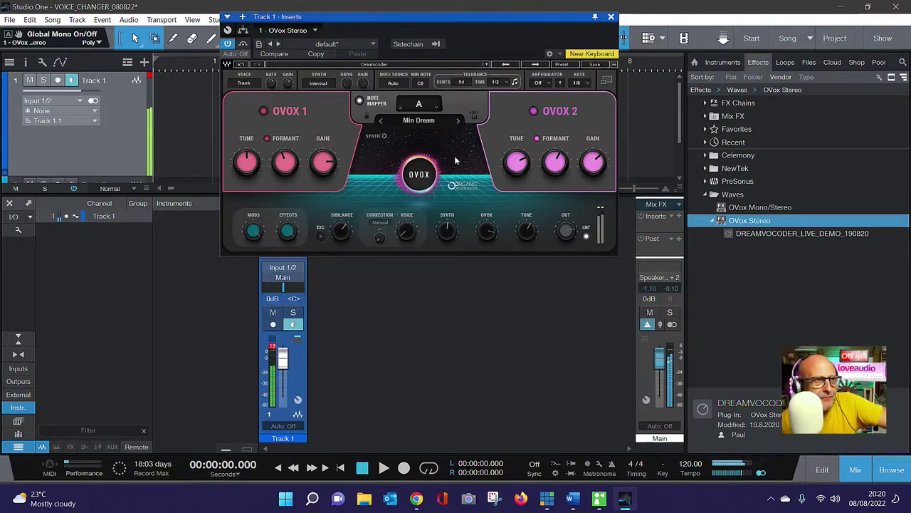
Step: Step forward through the OVox presets after Dreamcoder one at a time until Fat Boy is loaded
{"action": "left_click", "coordinate": [527, 64]}
{"action": "left_click", "coordinate": [529, 64]}
{"action": "left_click", "coordinate": [529, 62]}
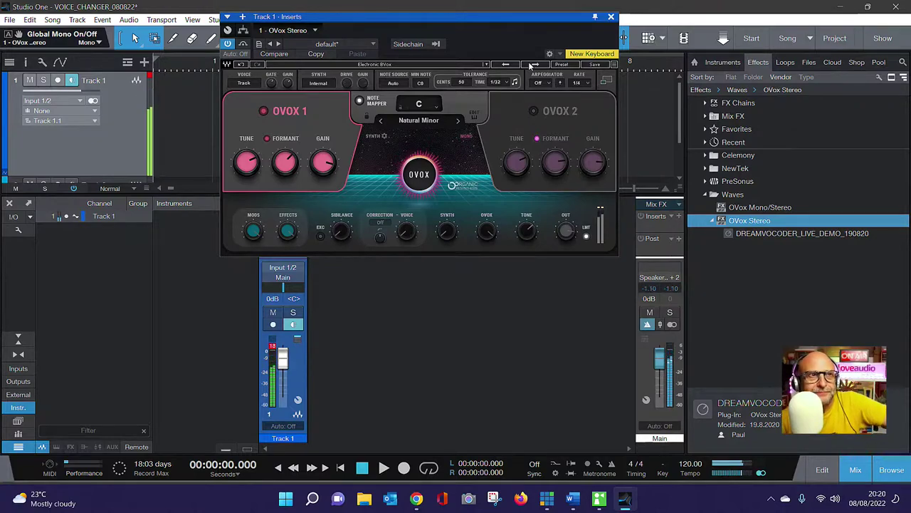
{"action": "left_click", "coordinate": [528, 63]}
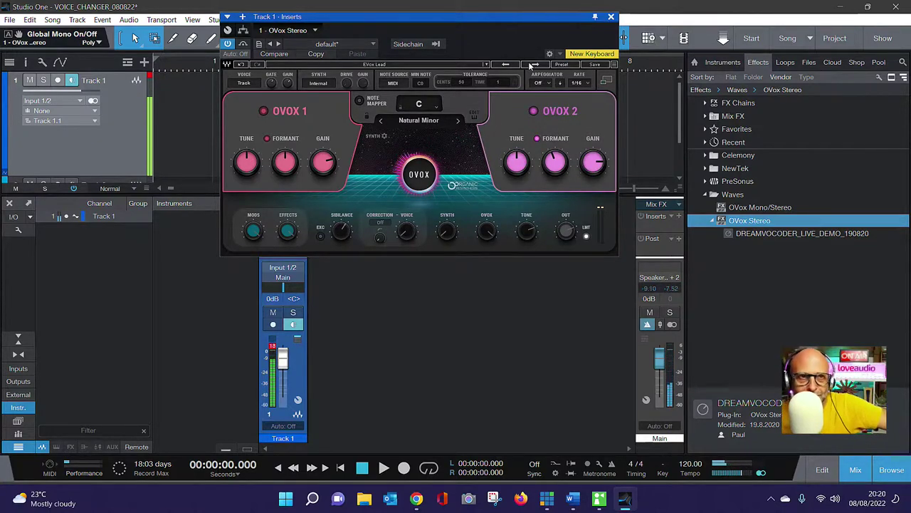
{"action": "left_click", "coordinate": [531, 63]}
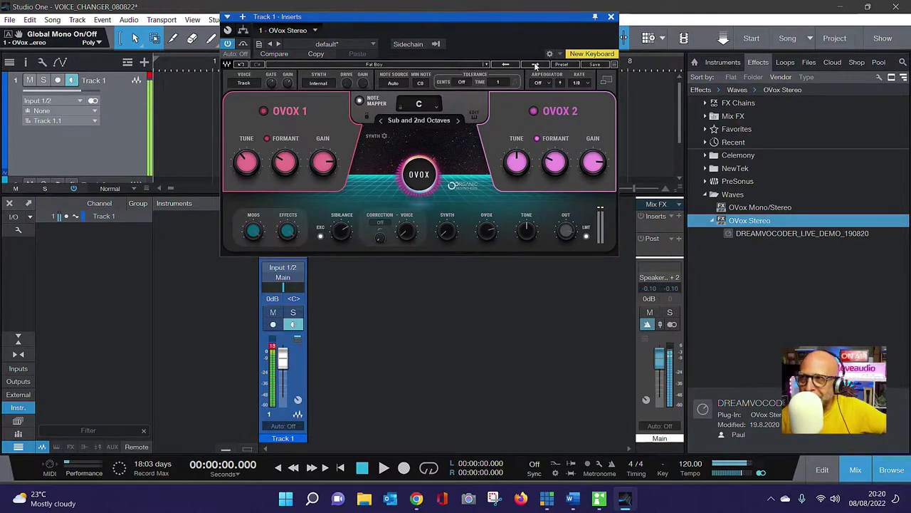
Step: Raise the tune of both OVox units, with OVox 2 at 4 semitones, and set the voice level to -6.7 dB
{"action": "mouse_move", "coordinate": [247, 162]}
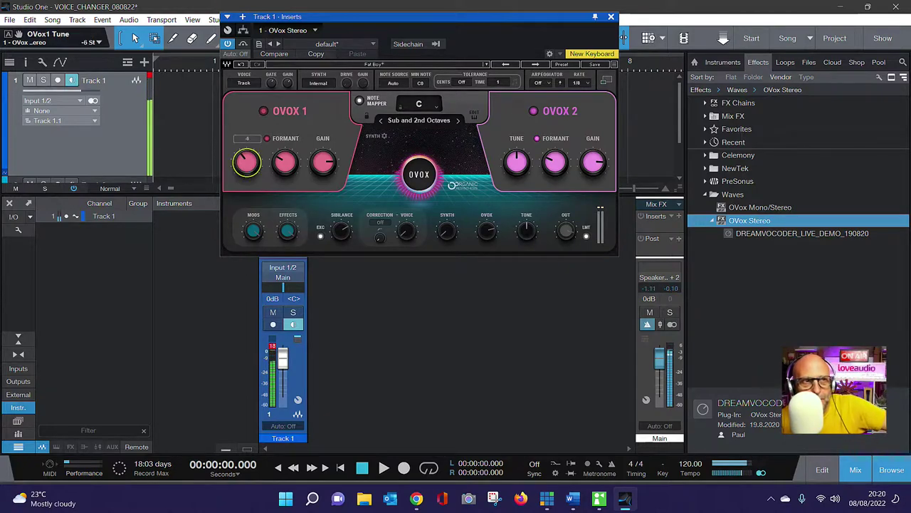
{"action": "mouse_move", "coordinate": [517, 162]}
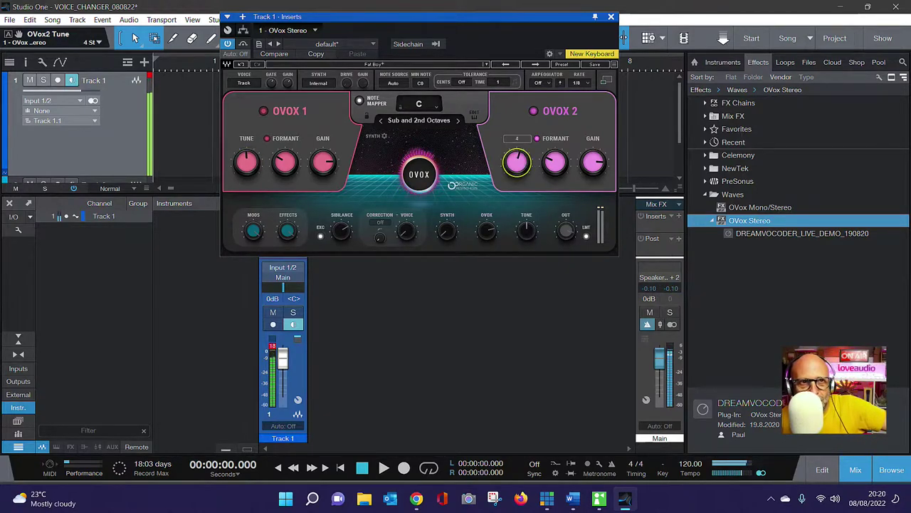
{"action": "left_click_drag", "start_coordinate": [247, 163], "coordinate": [246, 151]}
{"action": "mouse_move", "coordinate": [407, 231]}
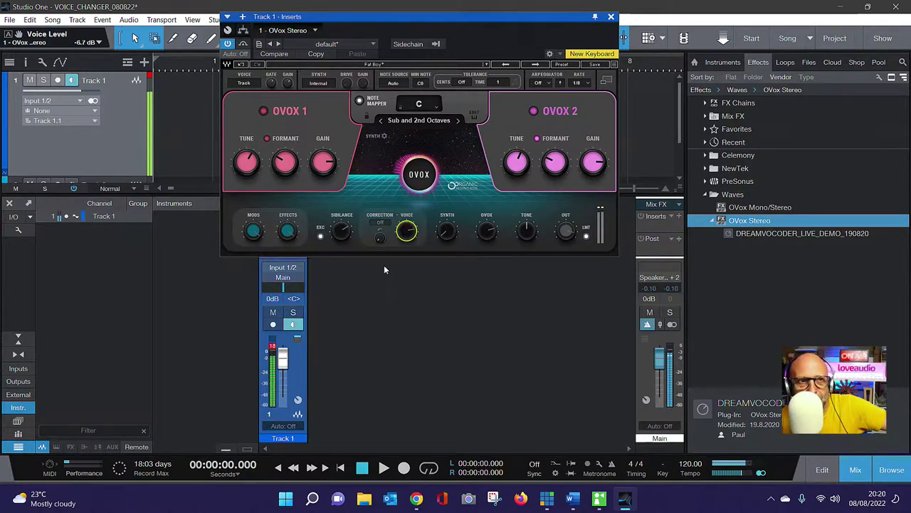
Step: Raise the formant of both OVox units, with OVox 1 at 2.98, and set the modulators master to 55
{"action": "left_click_drag", "start_coordinate": [555, 163], "coordinate": [555, 157]}
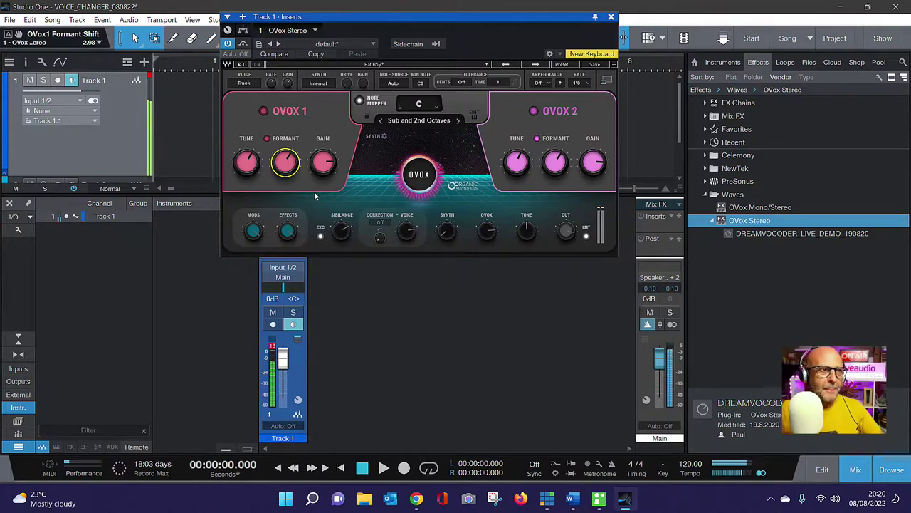
{"action": "left_click_drag", "start_coordinate": [290, 230], "coordinate": [253, 232]}
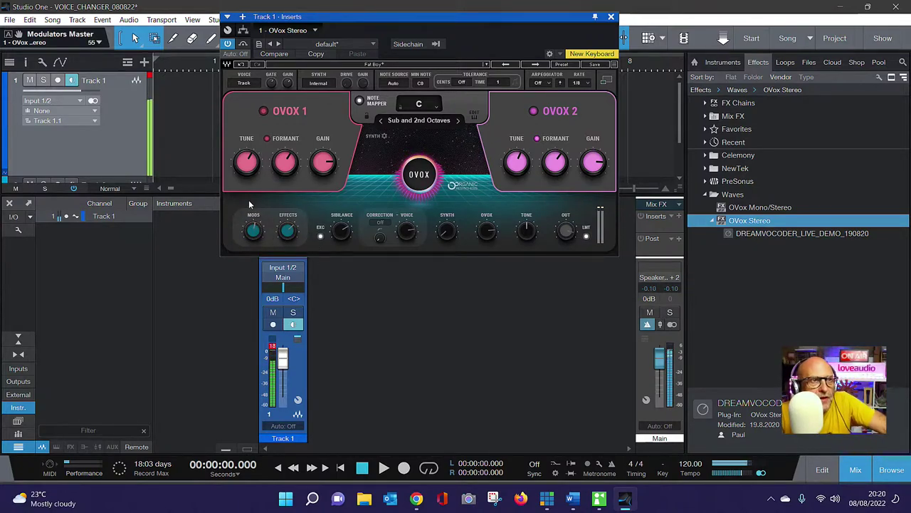
Step: Try SideChain as the voice input and Track and SideChain as the synth input, returning them to Track and Internal
{"action": "left_click", "coordinate": [250, 86]}
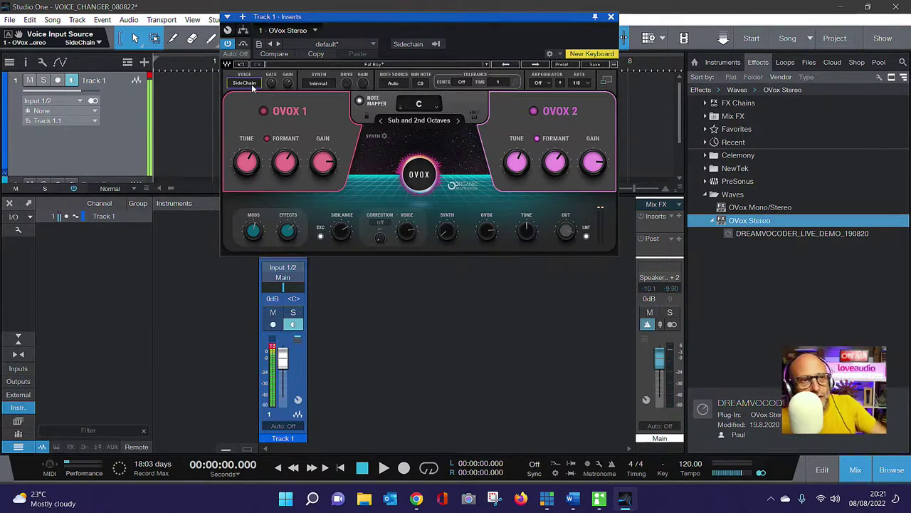
{"action": "left_click", "coordinate": [251, 84]}
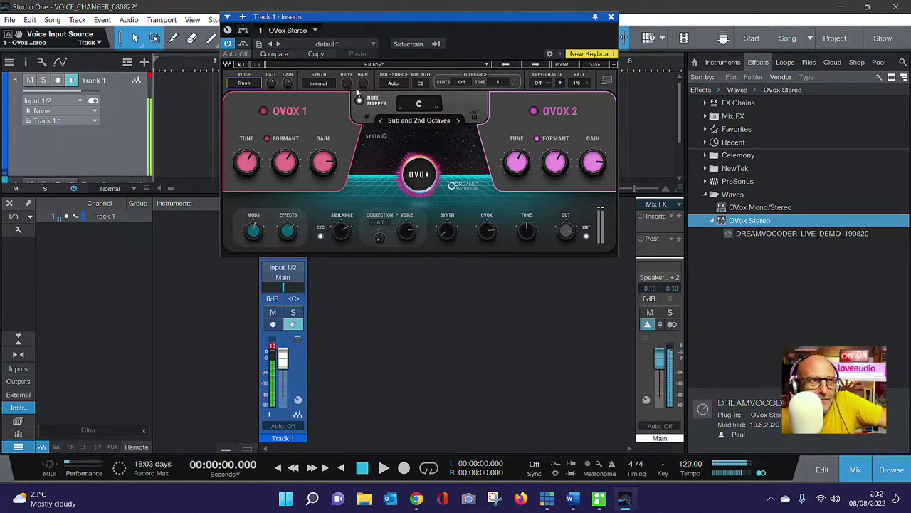
{"action": "left_click", "coordinate": [323, 84]}
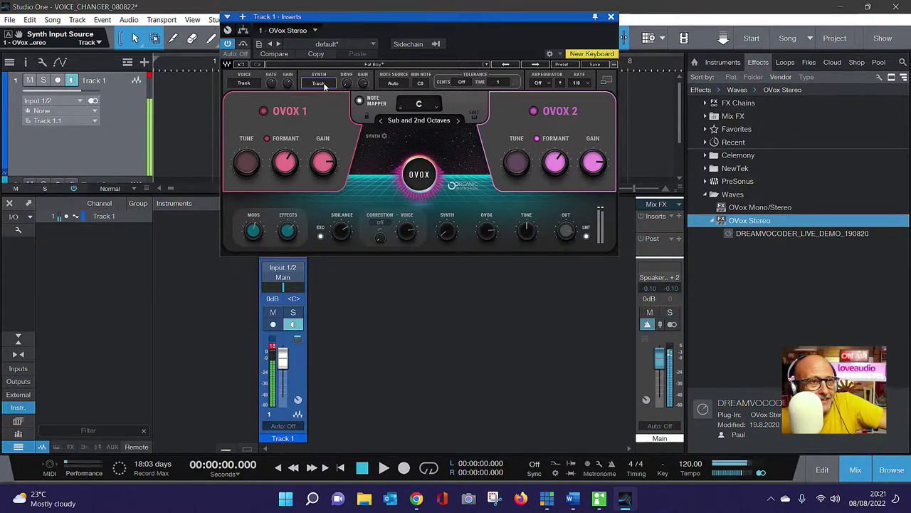
{"action": "left_click", "coordinate": [324, 85]}
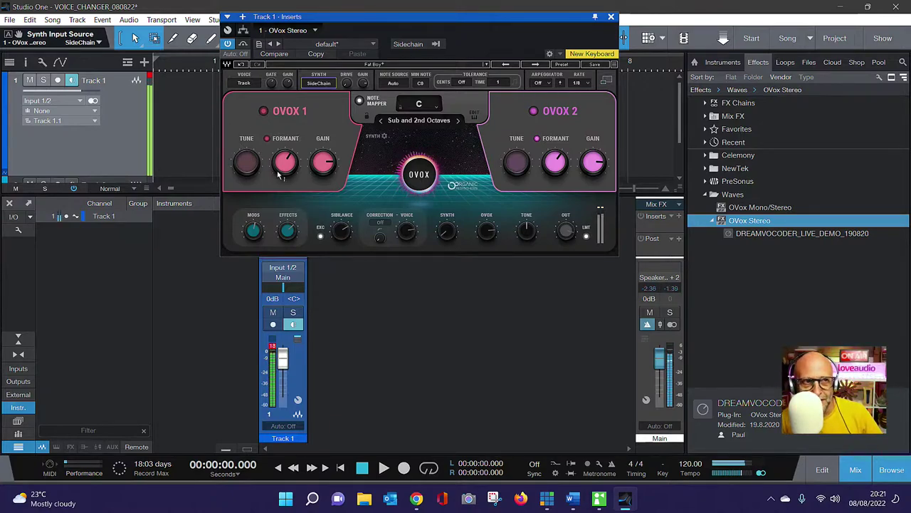
{"action": "left_click", "coordinate": [319, 84]}
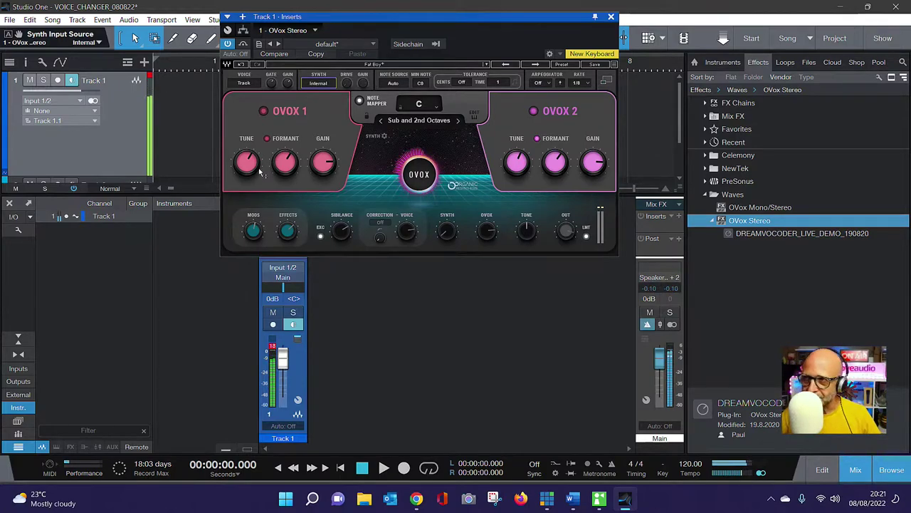
Step: Set the OVox 1 gain to about 8.9 dB, synth level to -25.1 dB, tone level to 9.1 dB and OVox 2 tune to -4 semitones
{"action": "left_click", "coordinate": [324, 163]}
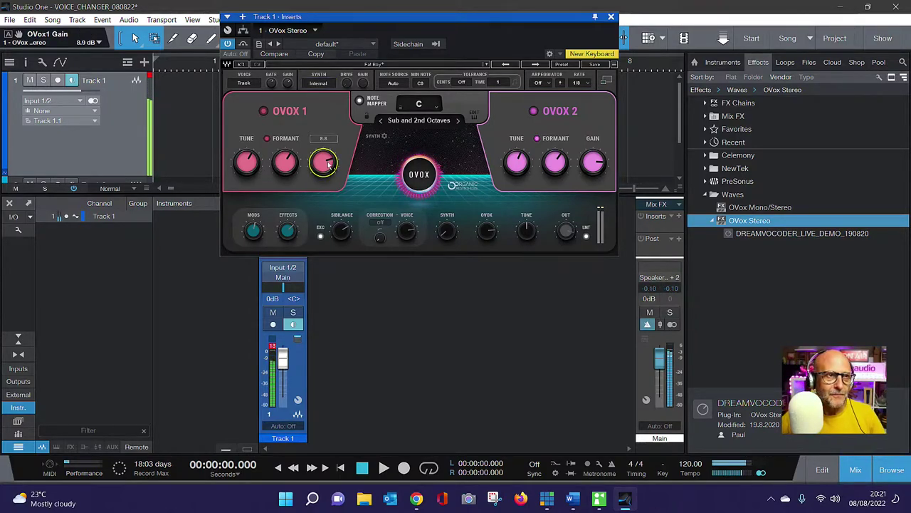
{"action": "left_click_drag", "start_coordinate": [447, 236], "coordinate": [447, 227]}
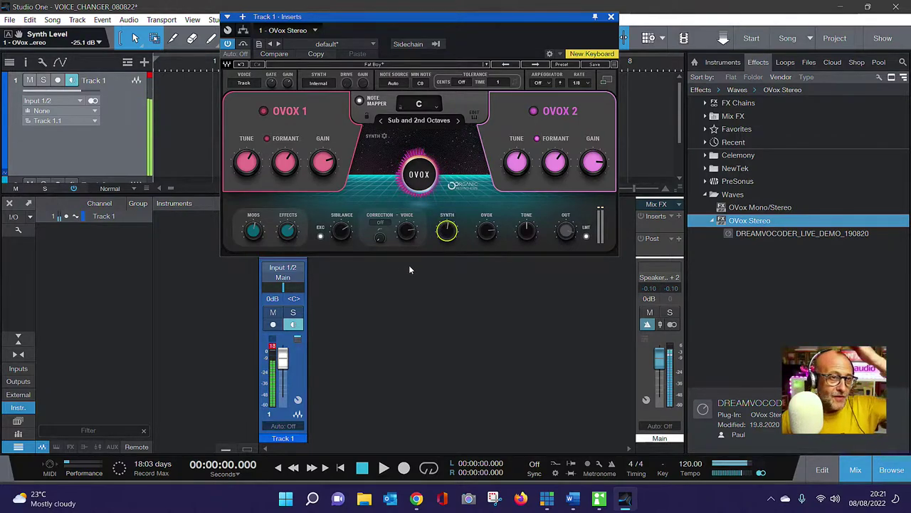
{"action": "left_click_drag", "start_coordinate": [526, 232], "coordinate": [525, 224]}
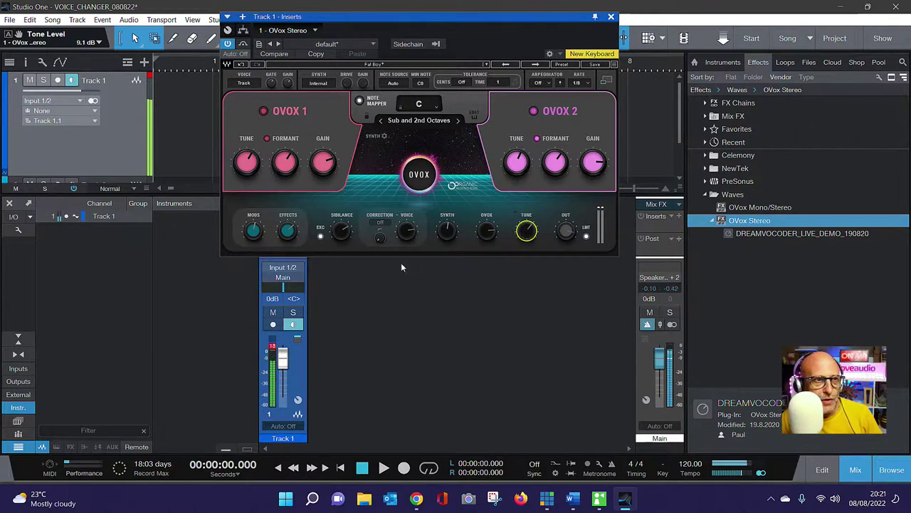
{"action": "left_click_drag", "start_coordinate": [566, 231], "coordinate": [566, 229]}
{"action": "left_click", "coordinate": [517, 162]}
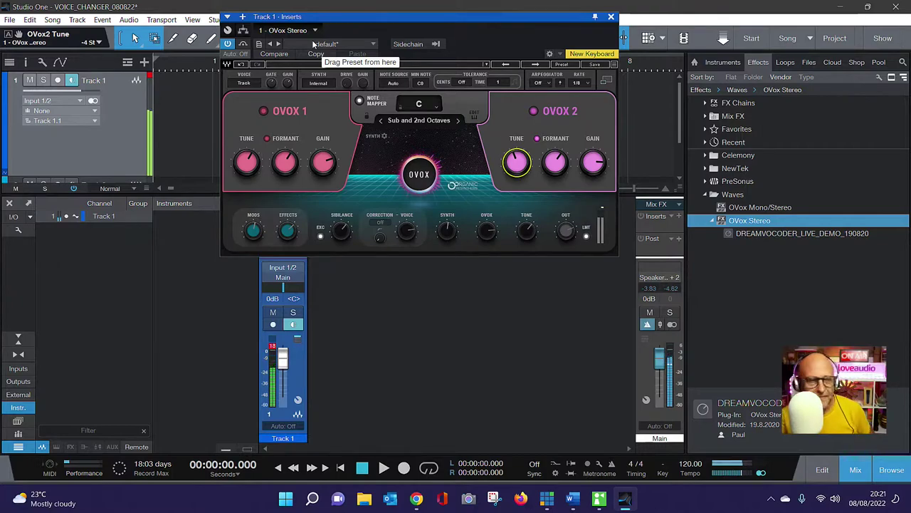
Step: Try the Voice FX factory preset Beneath My Kilt in OVox Stereo on Track 1
{"action": "left_click", "coordinate": [487, 64]}
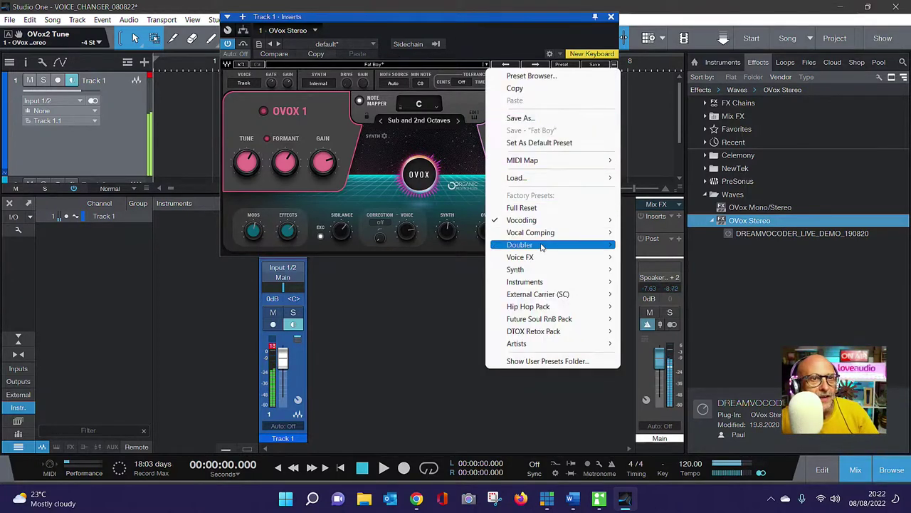
{"action": "mouse_move", "coordinate": [572, 256]}
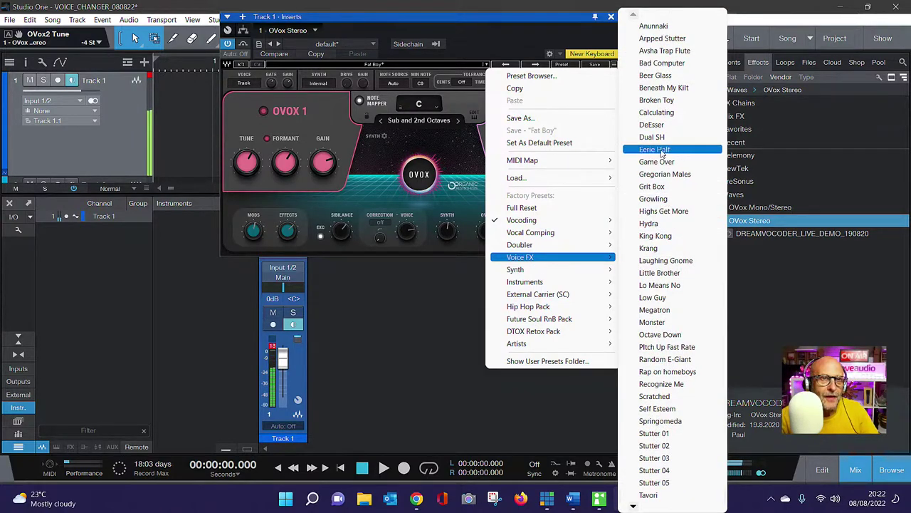
{"action": "left_click", "coordinate": [664, 88]}
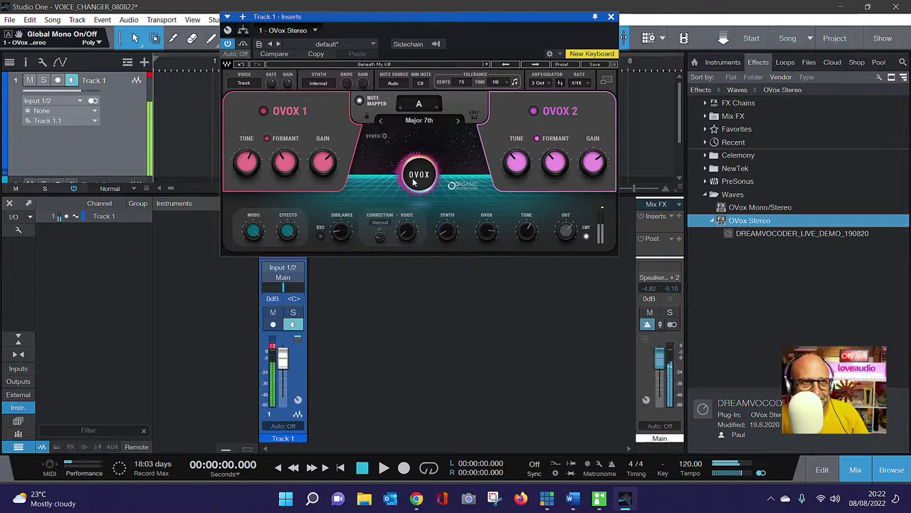
Step: Try the Synth factory preset Honey Moon in OVox Stereo on Track 1
{"action": "left_click", "coordinate": [486, 64]}
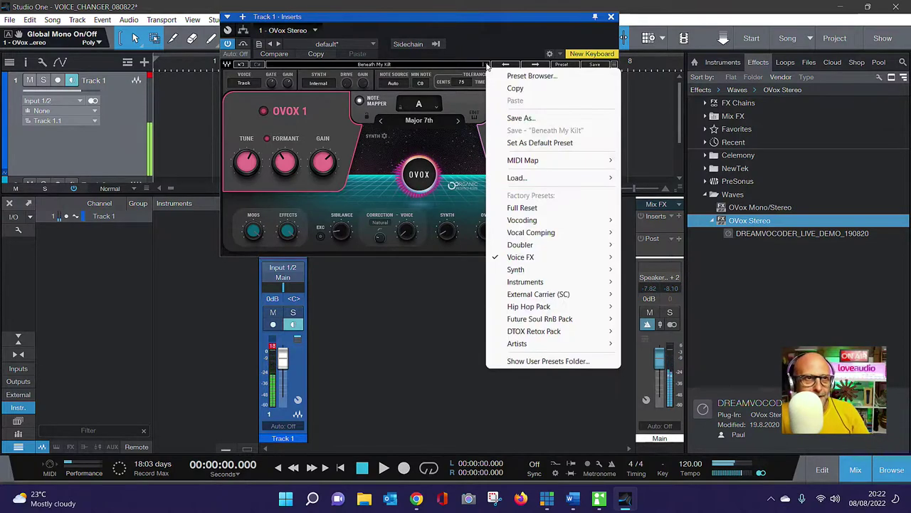
{"action": "left_click", "coordinate": [550, 270]}
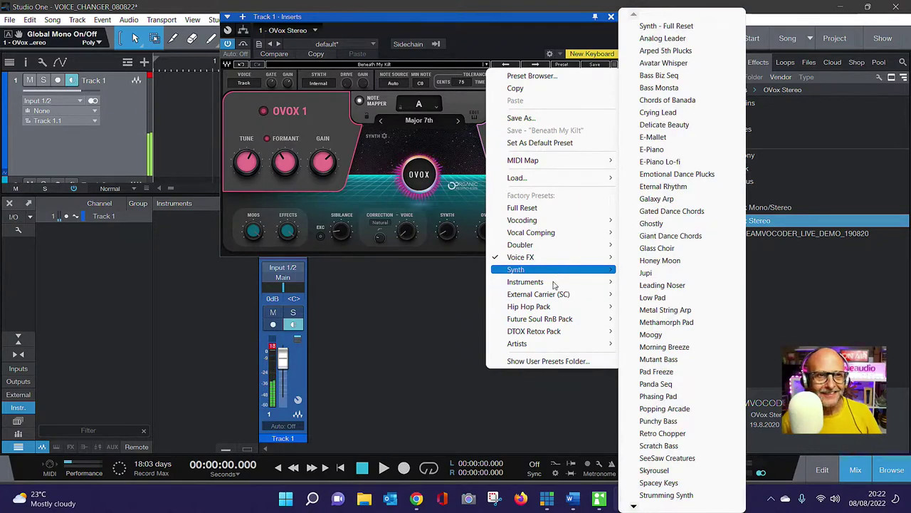
{"action": "mouse_move", "coordinate": [558, 296]}
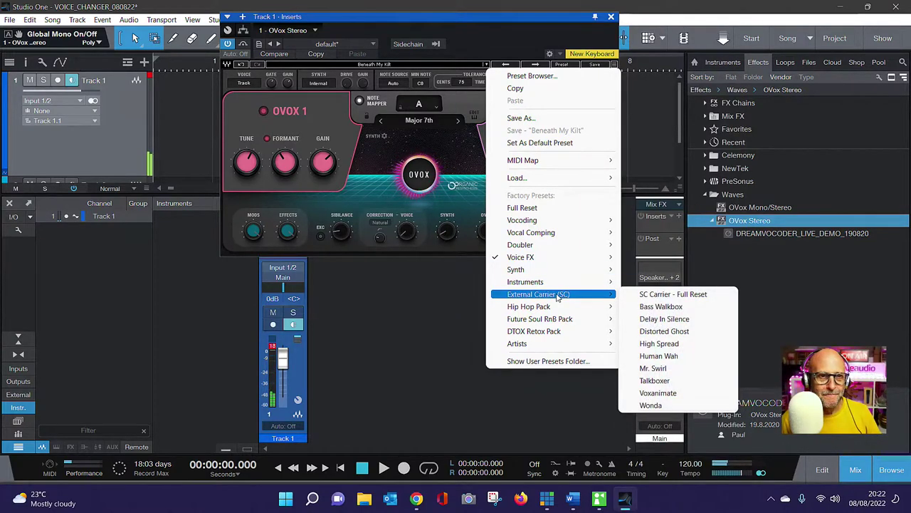
{"action": "mouse_move", "coordinate": [561, 278]}
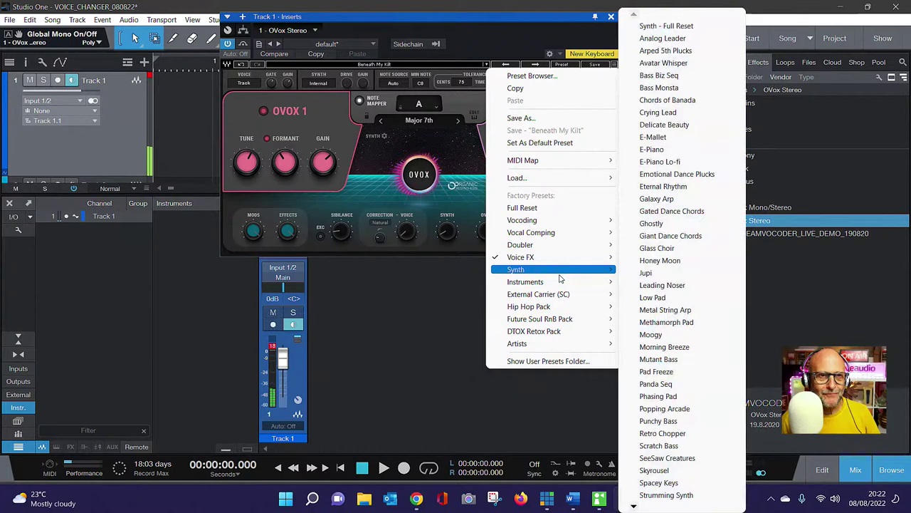
{"action": "left_click", "coordinate": [645, 261]}
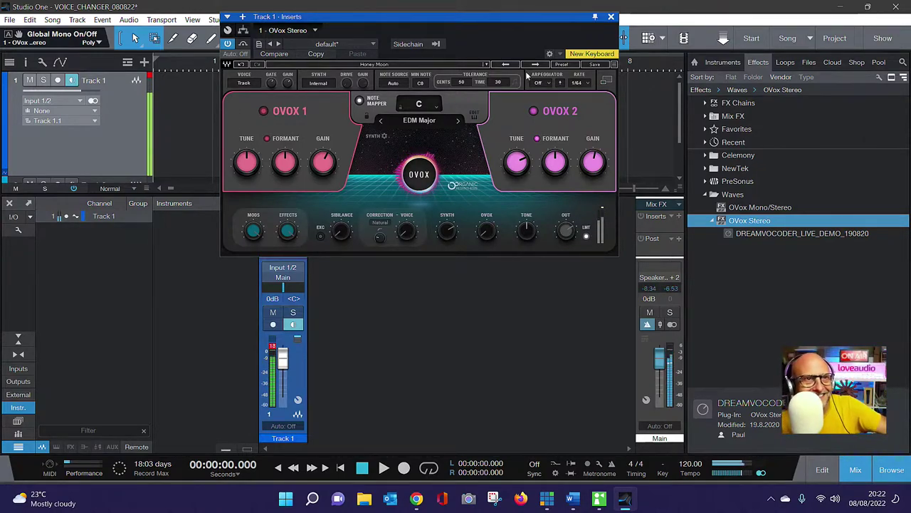
Step: Try the Vocoding factory preset Downer, and check the live stream page in Chrome before returning to Studio One
{"action": "left_click", "coordinate": [484, 65]}
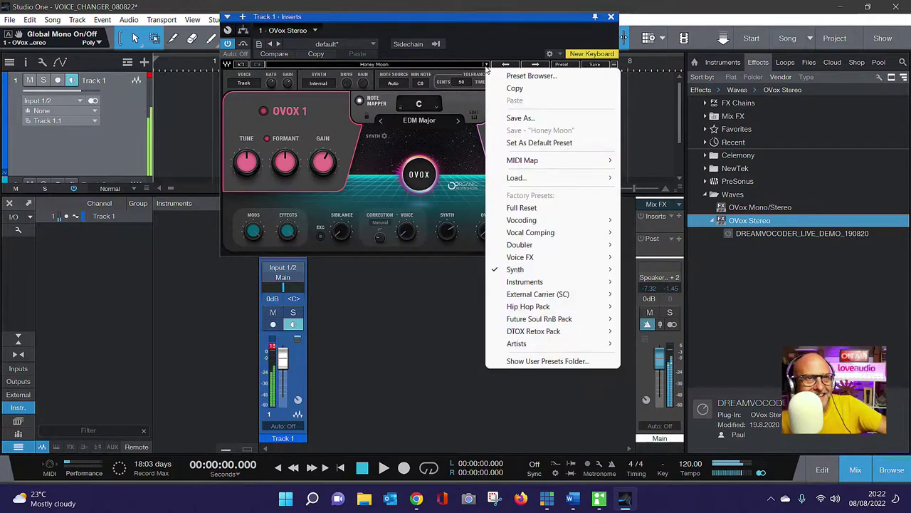
{"action": "mouse_move", "coordinate": [546, 220]}
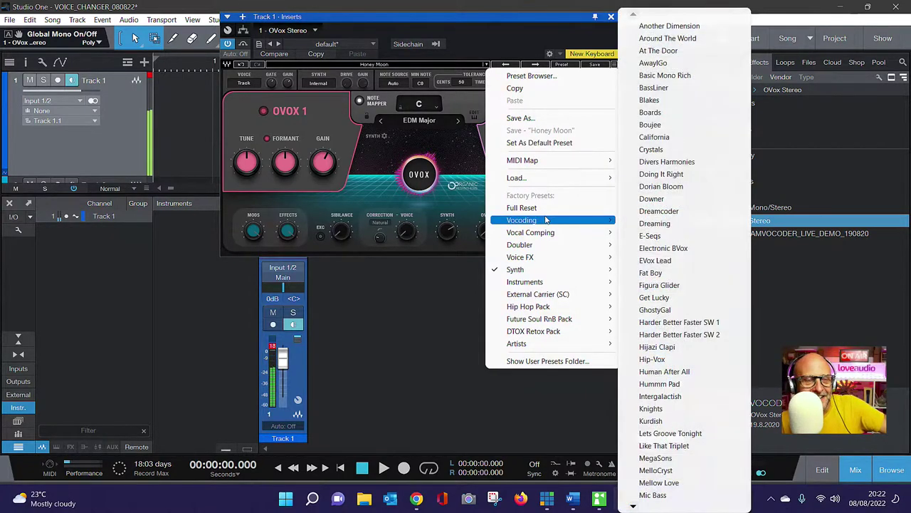
{"action": "left_click", "coordinate": [678, 201]}
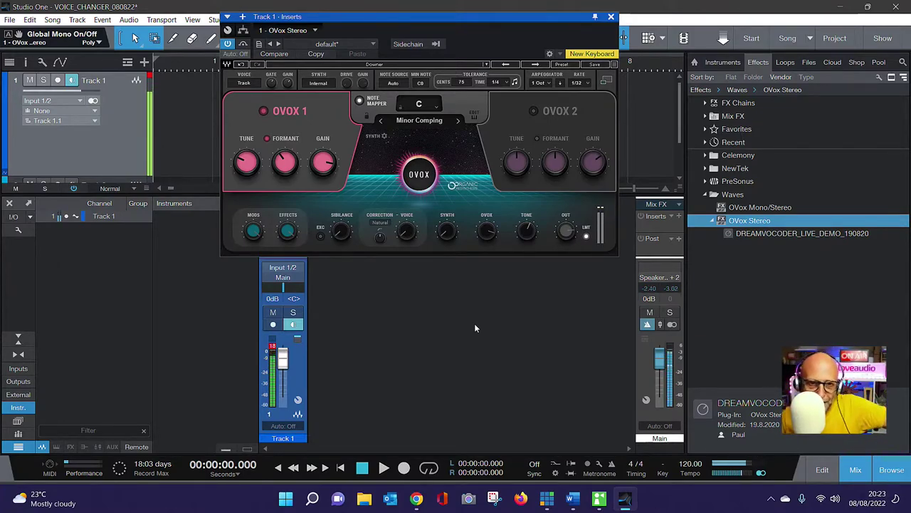
{"action": "left_click", "coordinate": [416, 498]}
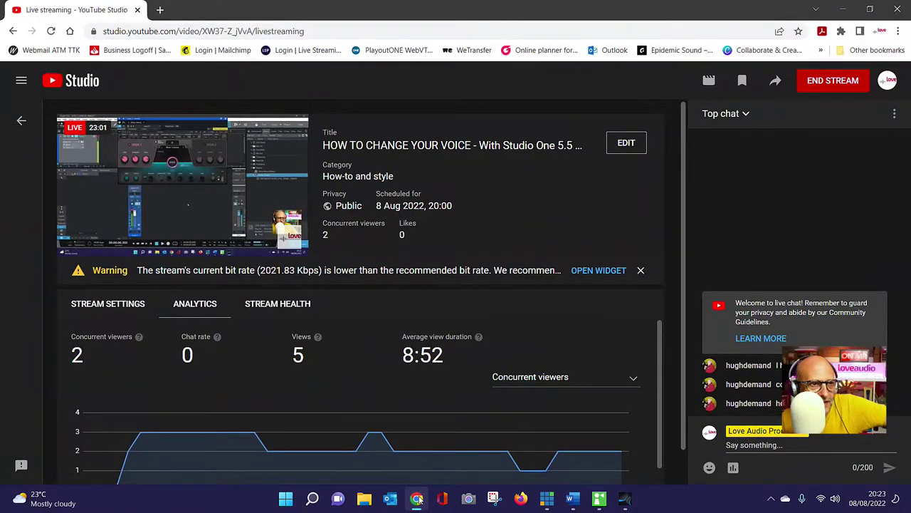
{"action": "left_click", "coordinate": [417, 499]}
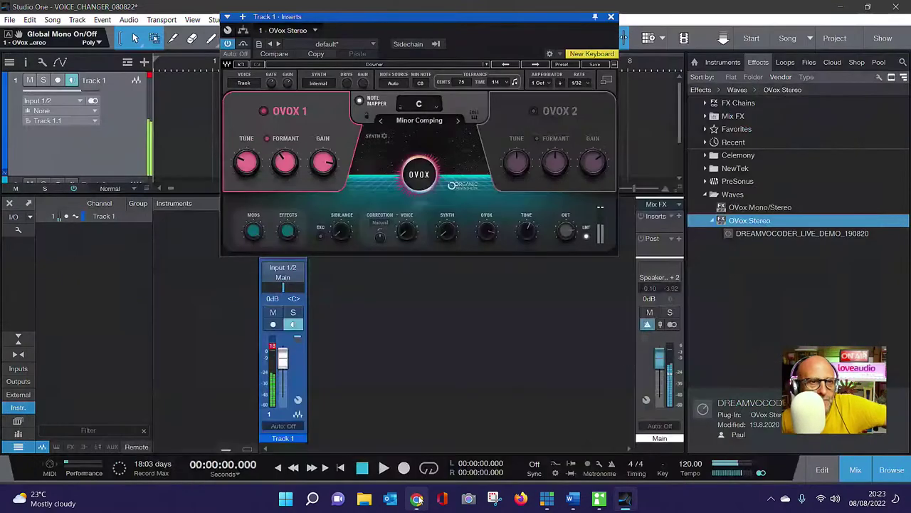
Step: Load the Voice FX factory preset Octave Down in OVox Stereo and switch off input monitoring on Track 1
{"action": "left_click", "coordinate": [488, 66]}
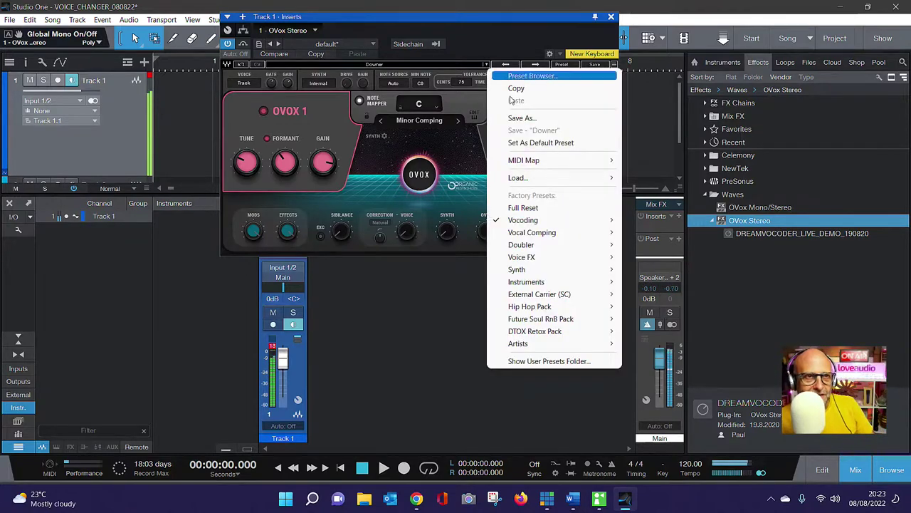
{"action": "mouse_move", "coordinate": [533, 257]}
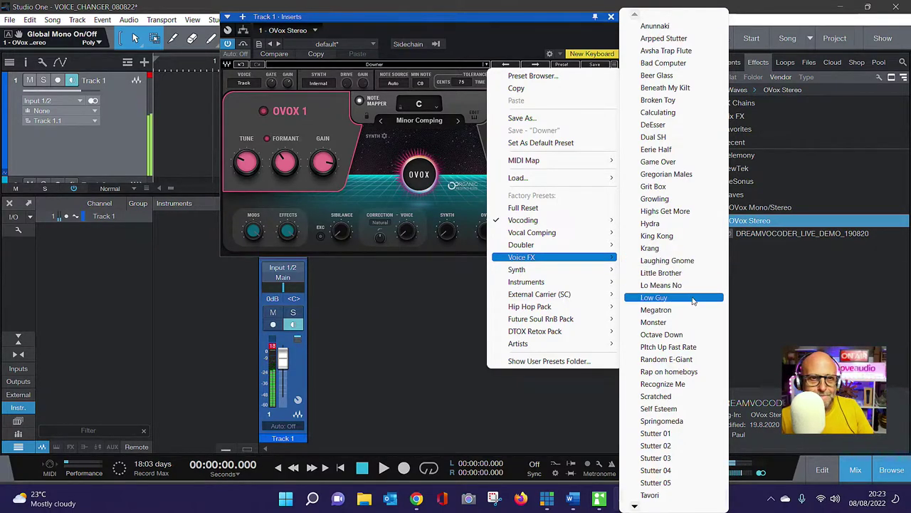
{"action": "left_click", "coordinate": [678, 336]}
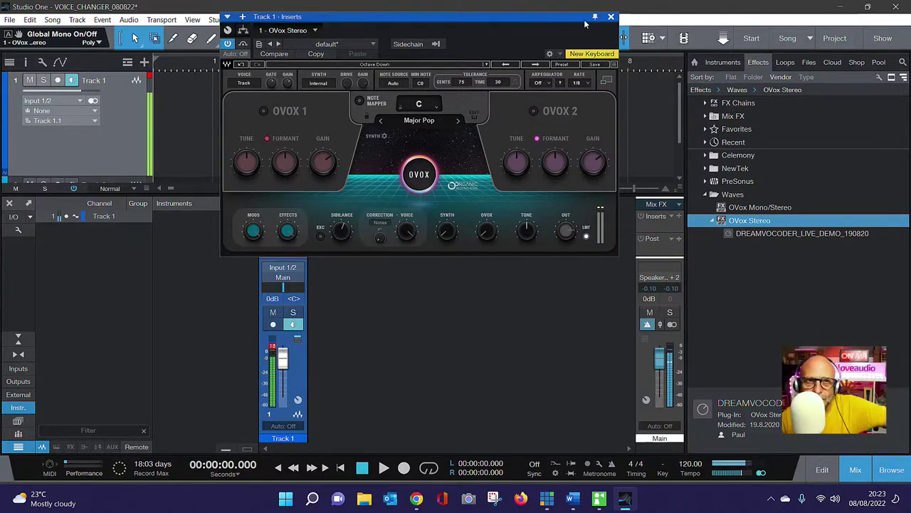
{"action": "left_click_drag", "start_coordinate": [528, 19], "coordinate": [507, 148]}
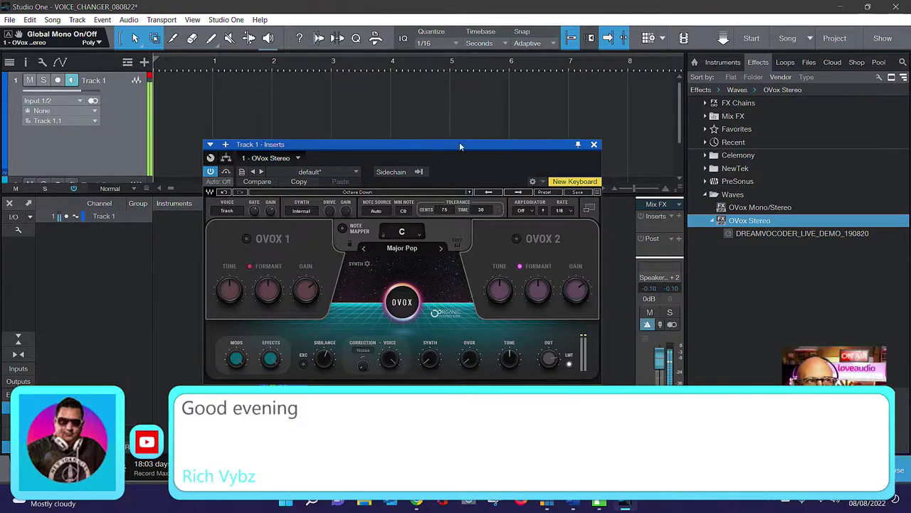
{"action": "left_click", "coordinate": [71, 79]}
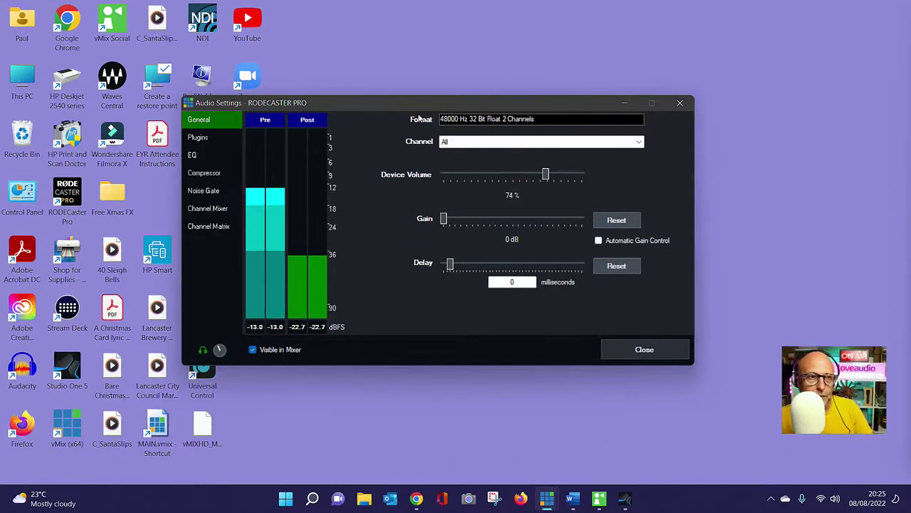
Step: In vMix, open the plug-in list of the RODECASTER PRO audio settings and enable the first OVox Stereo
{"action": "left_click_drag", "start_coordinate": [379, 102], "coordinate": [220, 46]}
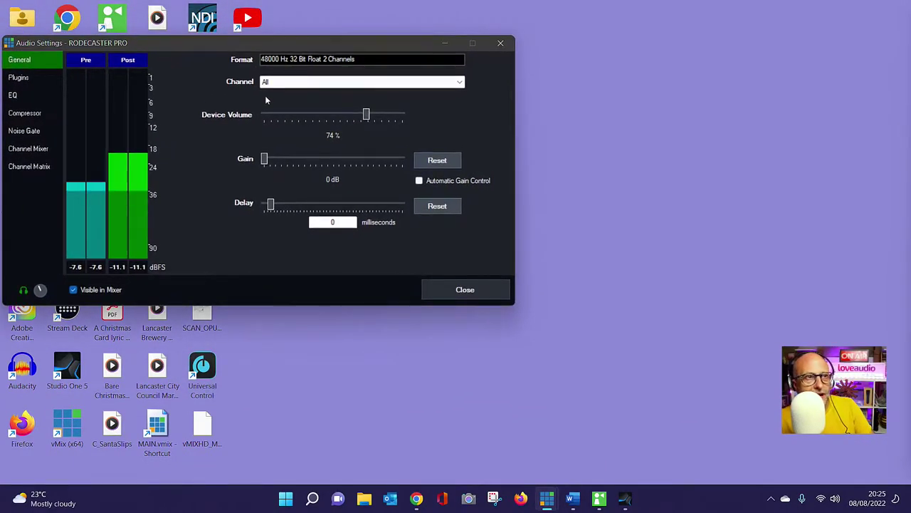
{"action": "left_click", "coordinate": [20, 78]}
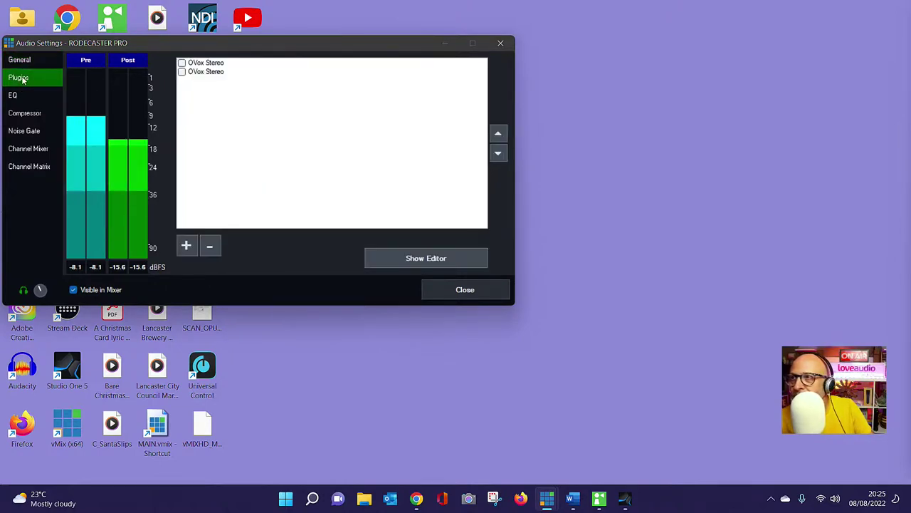
{"action": "left_click", "coordinate": [199, 65]}
{"action": "left_click", "coordinate": [210, 77]}
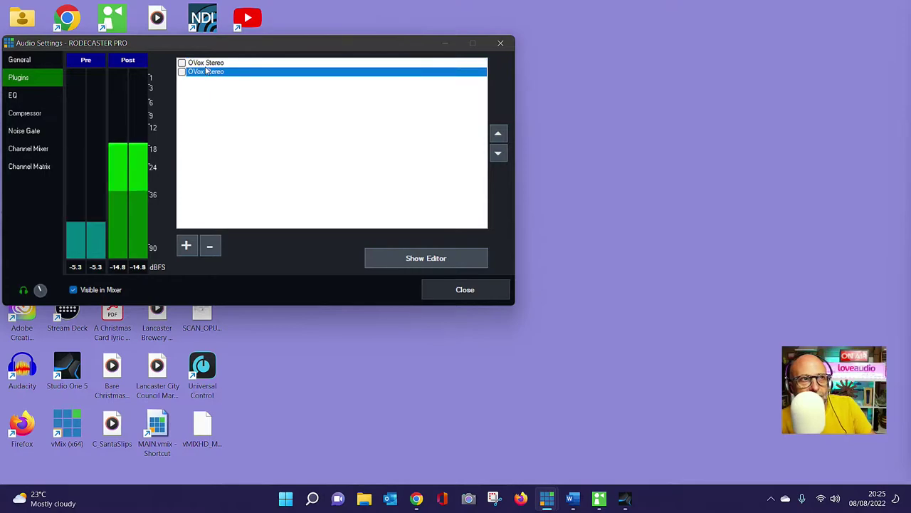
{"action": "left_click", "coordinate": [199, 63]}
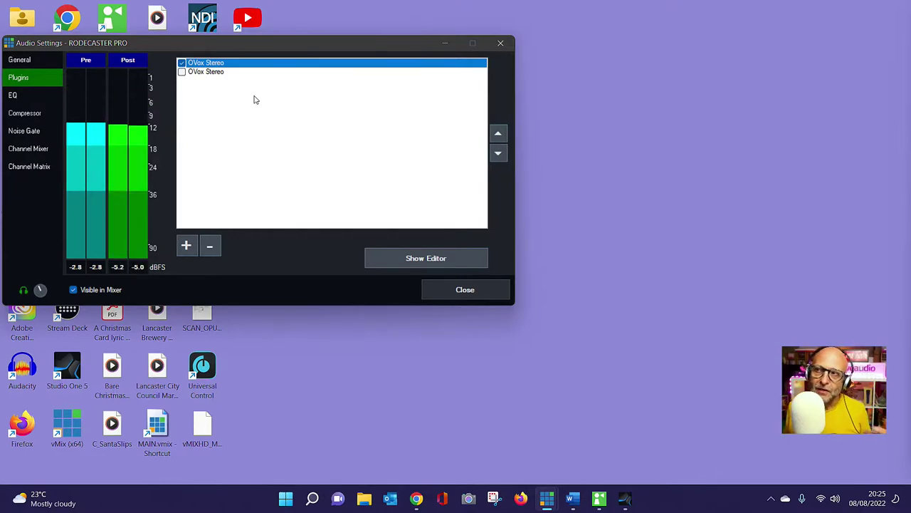
Step: Switch the RODECASTER PRO input from the first OVox Stereo to the second one and back to the first
{"action": "left_click", "coordinate": [181, 64]}
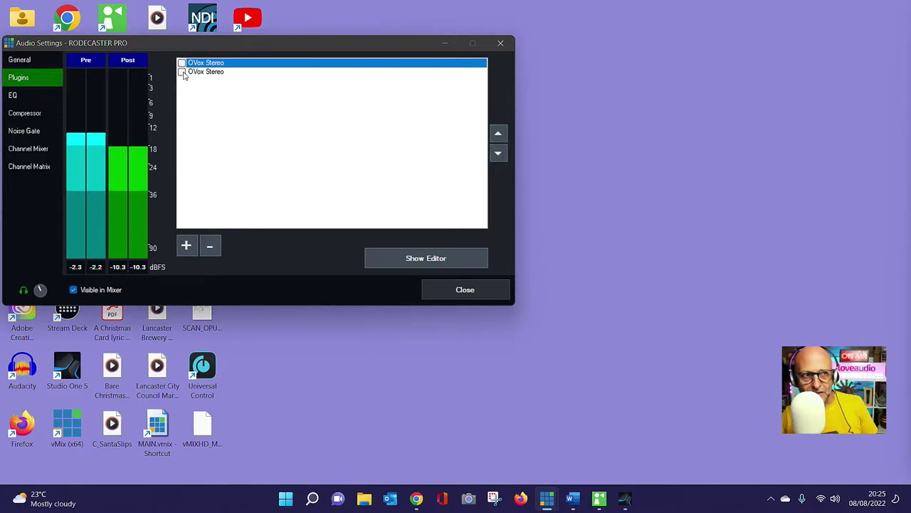
{"action": "left_click", "coordinate": [182, 72]}
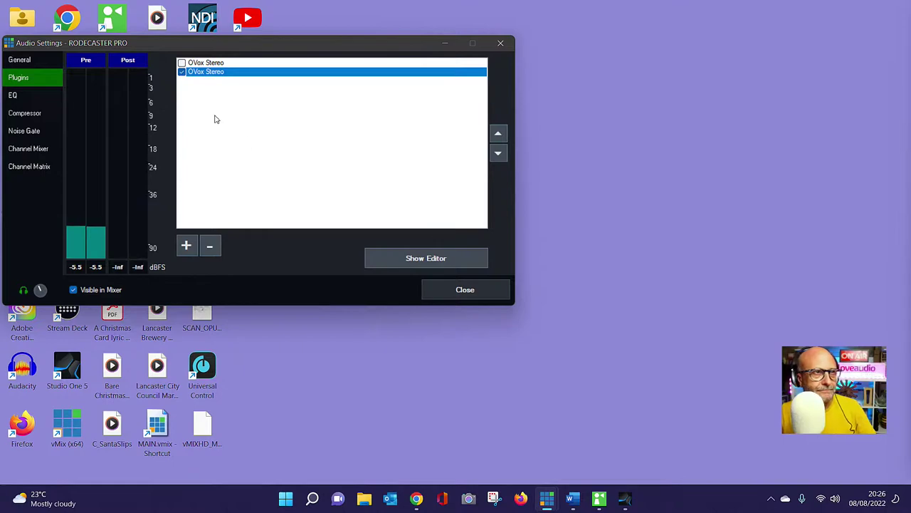
{"action": "left_click", "coordinate": [182, 64]}
{"action": "left_click", "coordinate": [181, 63]}
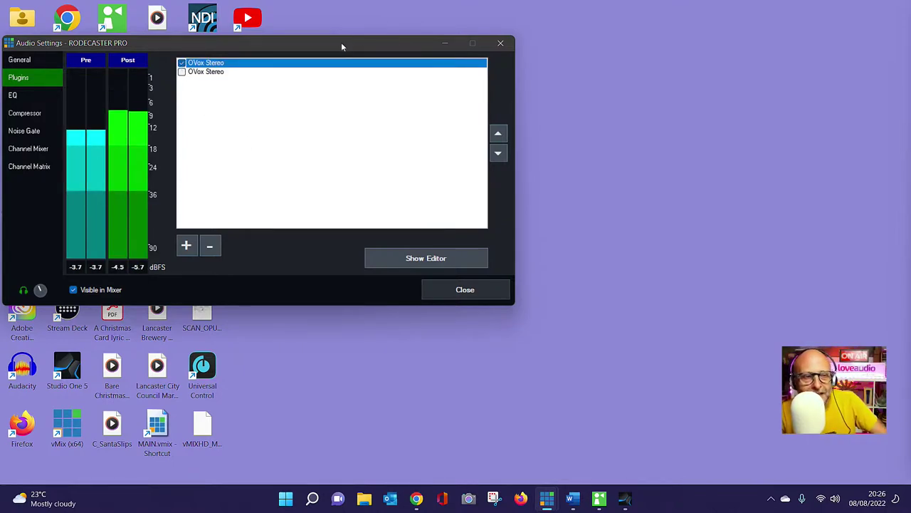
Step: Enable only the second OVox Stereo for the RODECASTER PRO input and open its editor
{"action": "left_click_drag", "start_coordinate": [341, 42], "coordinate": [358, 43]}
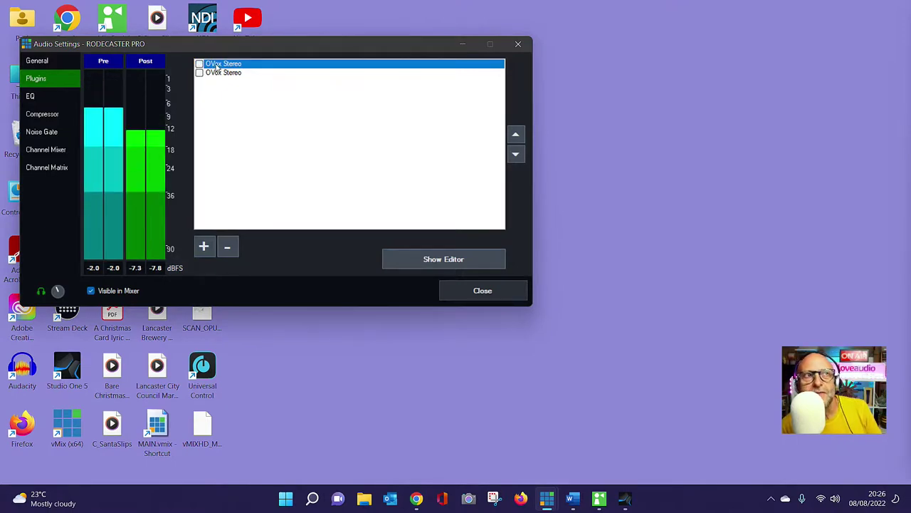
{"action": "left_click", "coordinate": [199, 73]}
{"action": "left_click", "coordinate": [200, 73]}
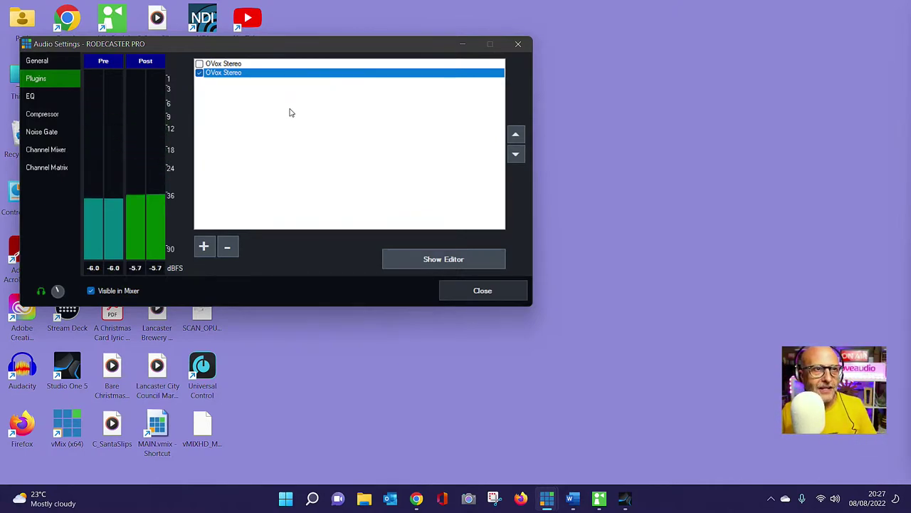
{"action": "left_click", "coordinate": [414, 255]}
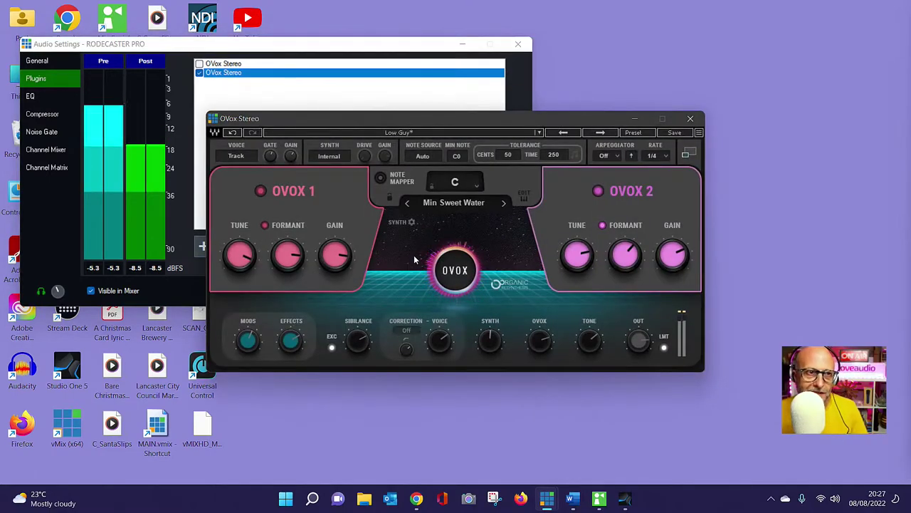